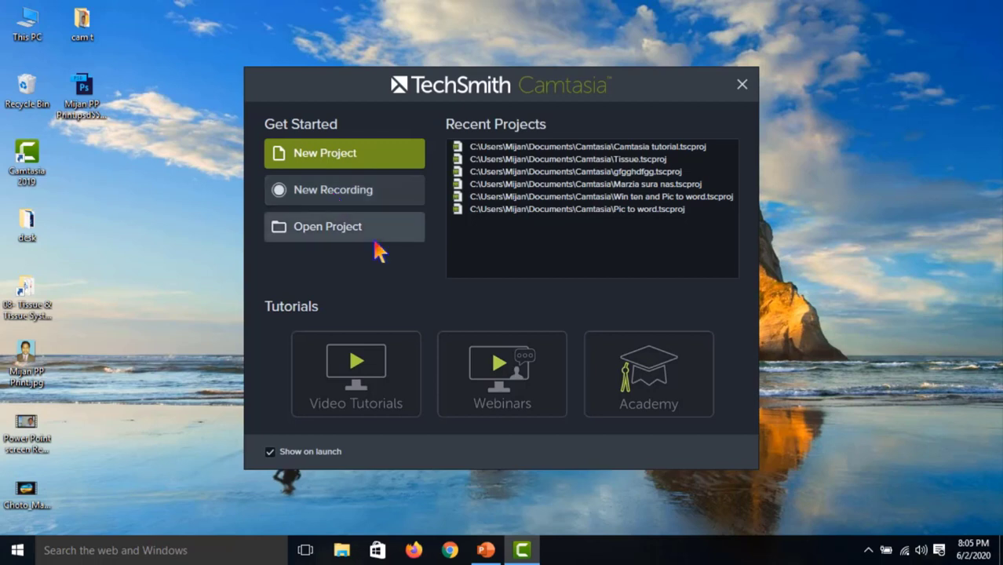
Create a new project and import the video Power Point screen Record.mp4 from the Desktop.
click(325, 154)
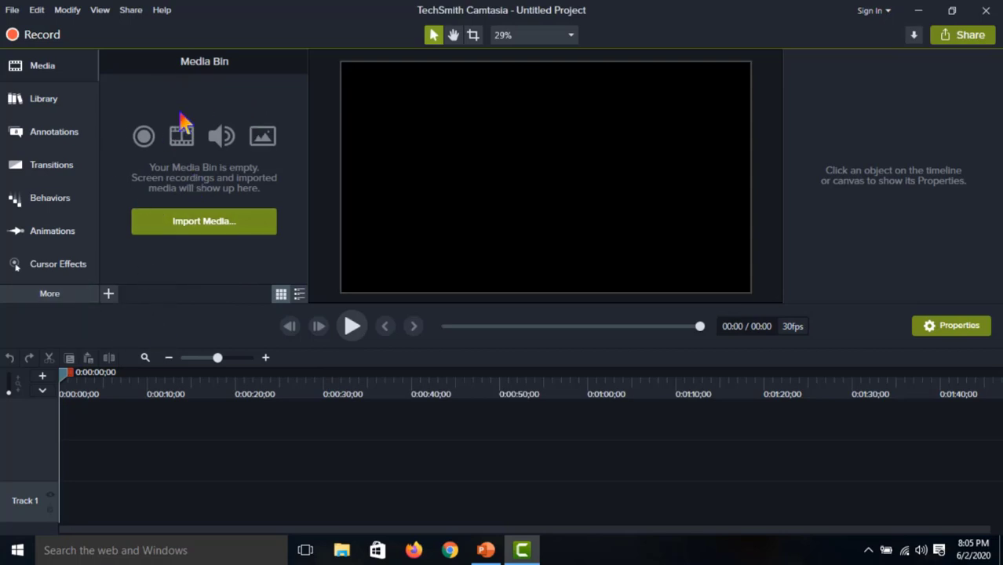
click(192, 224)
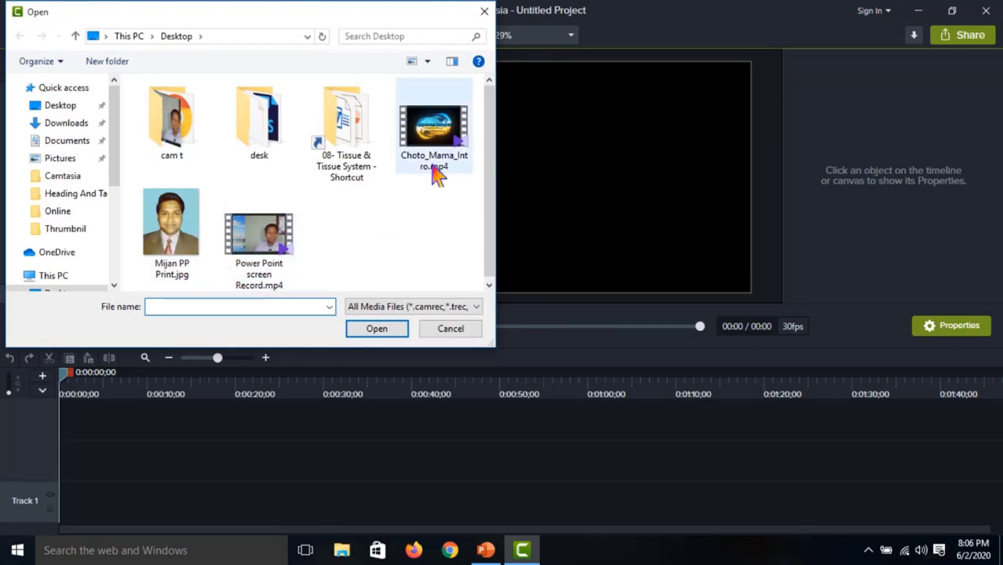
double_click(262, 241)
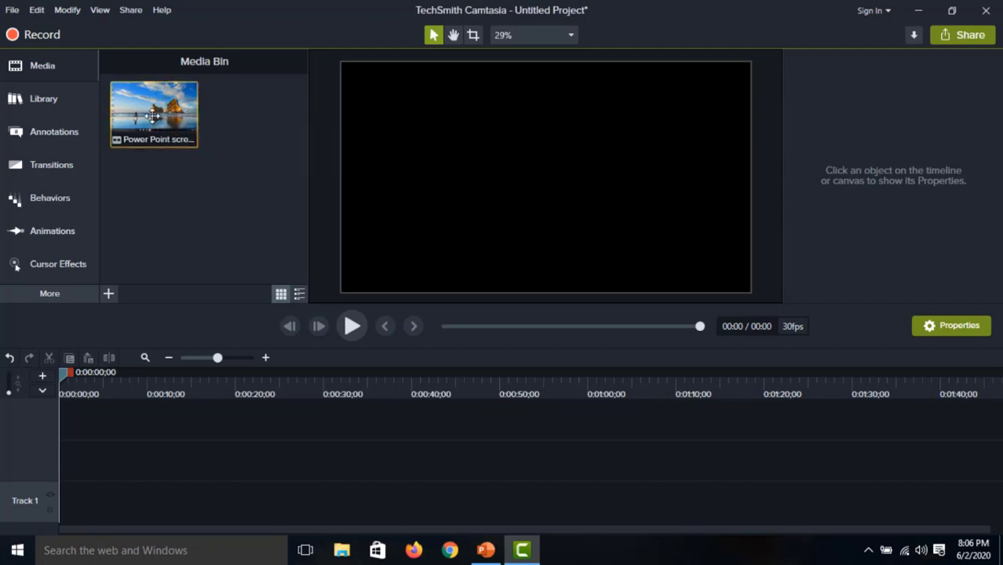
Place the Power Point screen Record clip at the very beginning of Track 1.
right_click(159, 115)
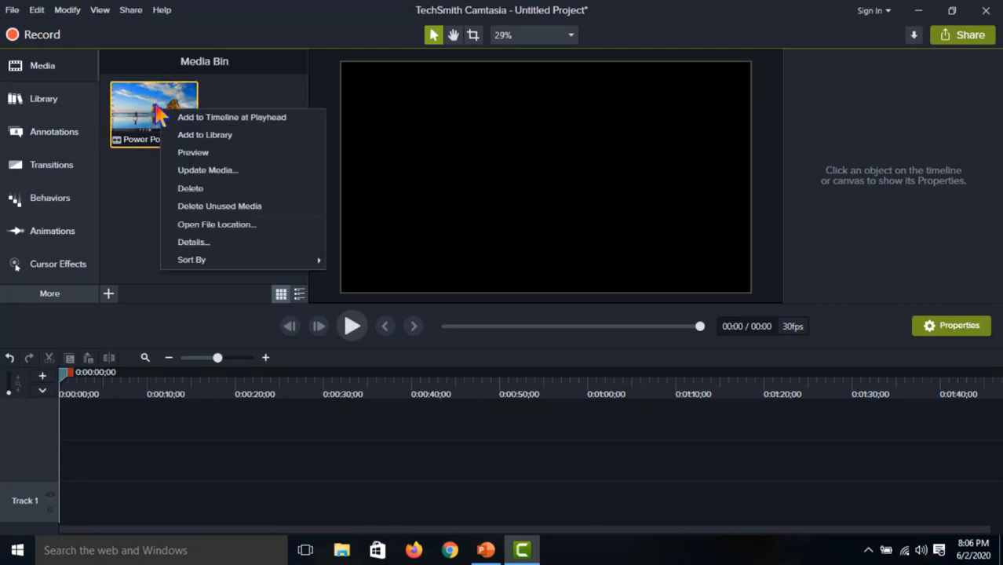
click(135, 160)
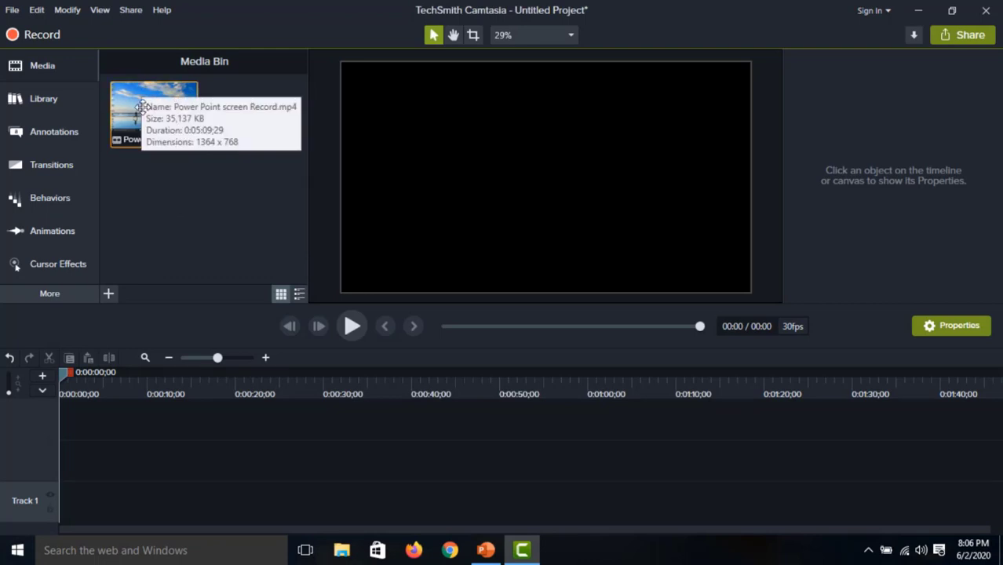
drag(130, 97, 57, 531)
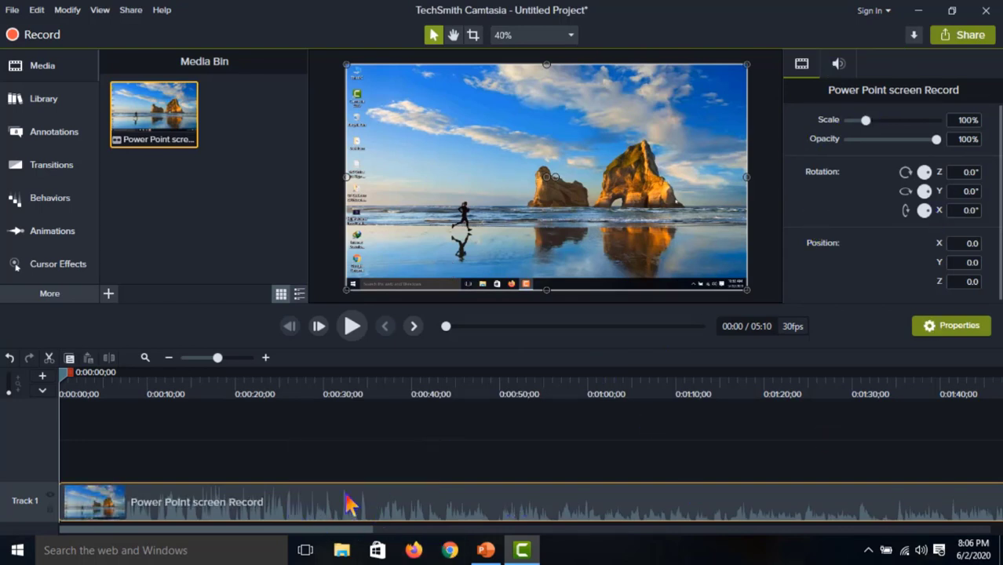
click(54, 362)
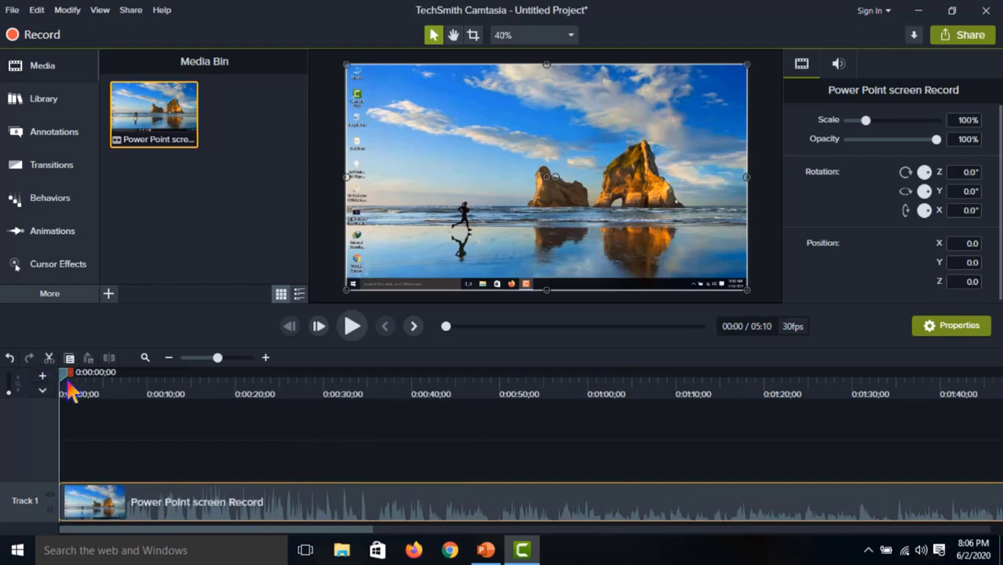
drag(66, 377, 63, 415)
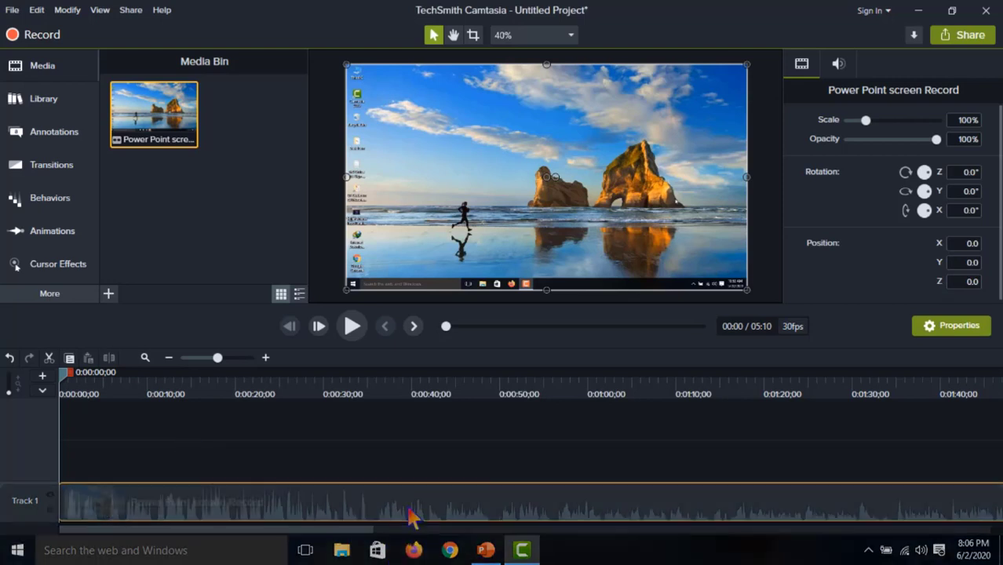
Raise the clip's audio gain to 250% and play back its opening second.
click(837, 64)
drag(904, 127, 944, 131)
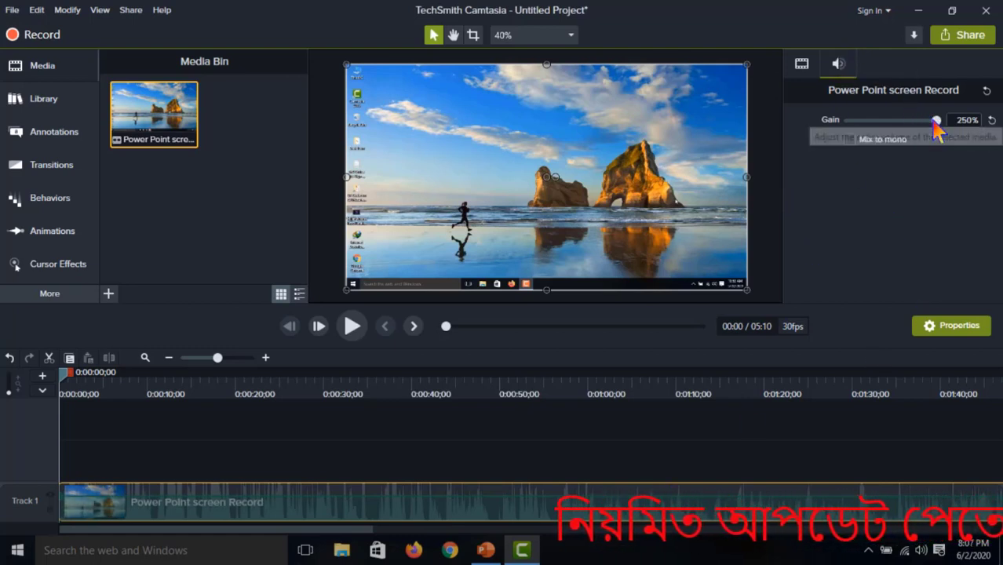
mouse_move(937, 120)
mouse_down()
mouse_move(862, 125)
mouse_move(940, 130)
mouse_up()
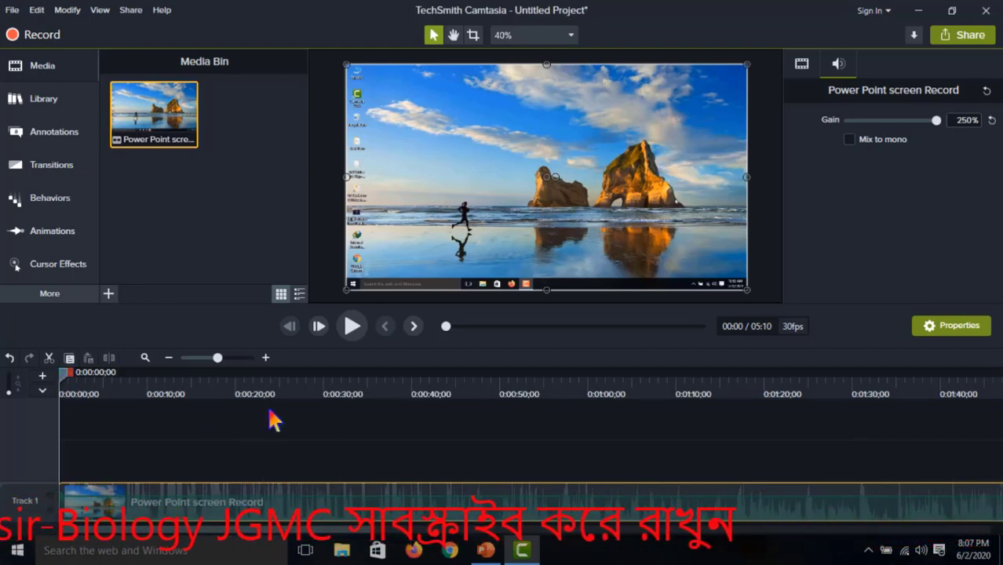
click(351, 327)
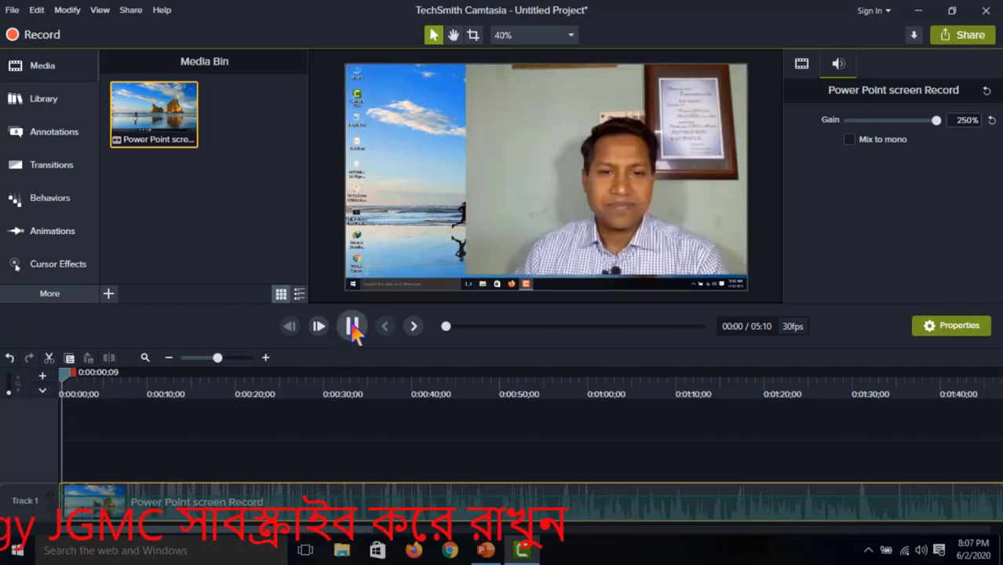
click(352, 326)
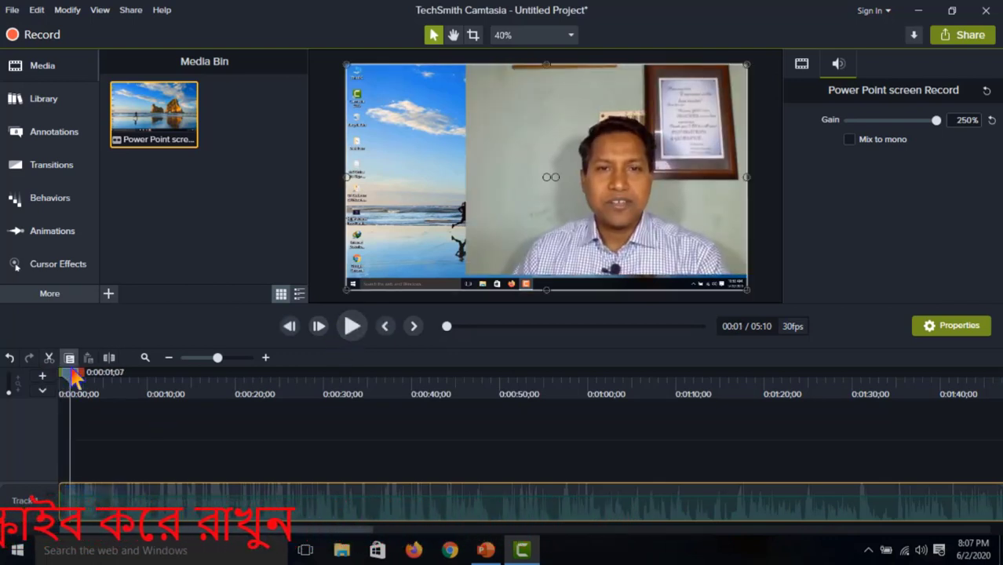
Trim the recording's opening by splitting it at 0:00:00;10 and deleting the short first piece, and move the remainder to the start of Track 1.
click(64, 380)
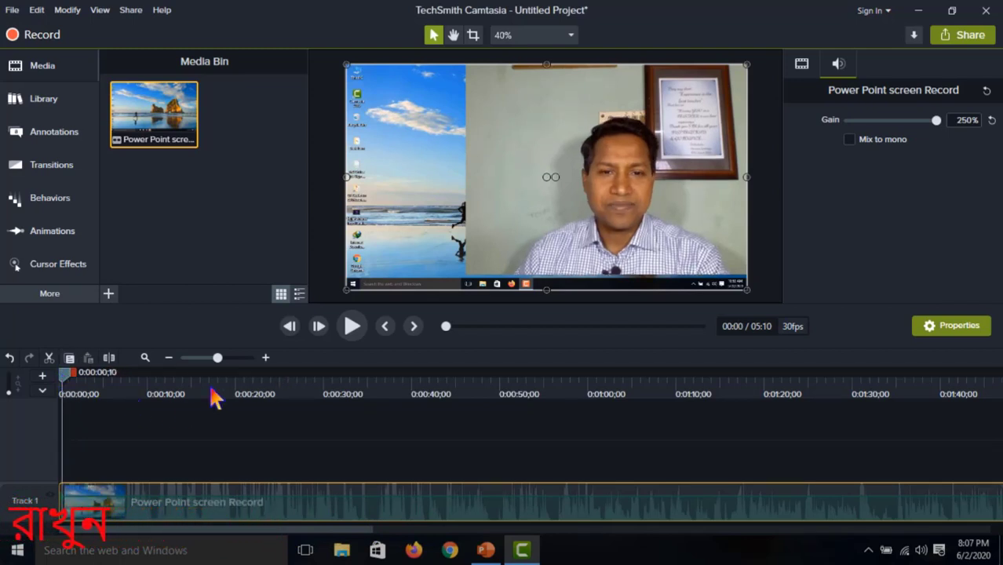
click(109, 358)
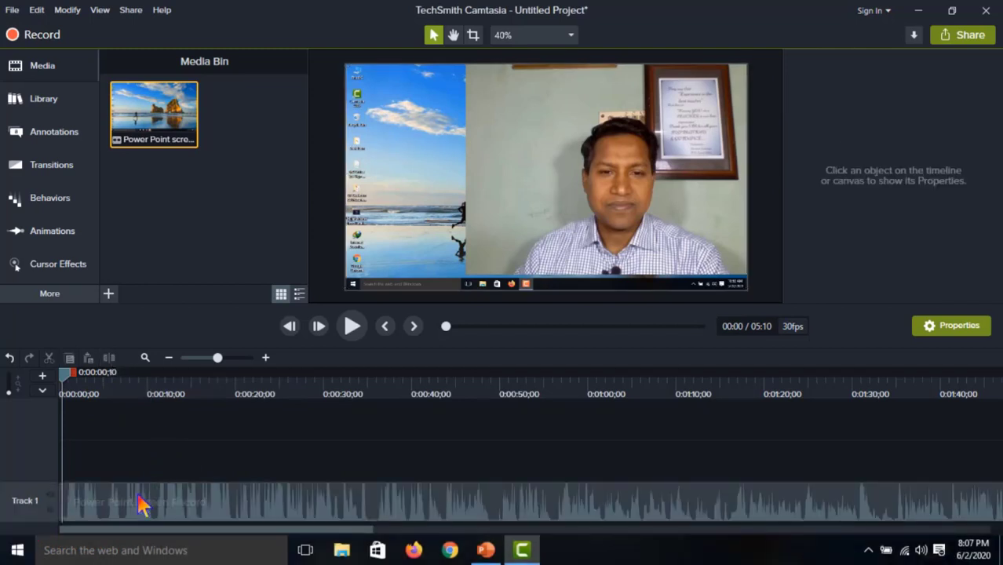
drag(139, 503, 234, 503)
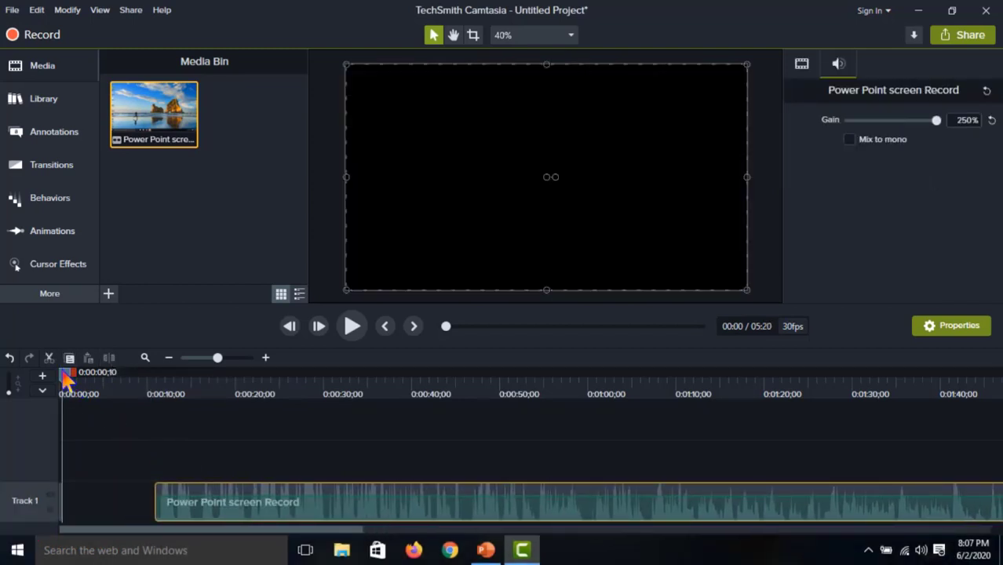
drag(66, 379, 86, 377)
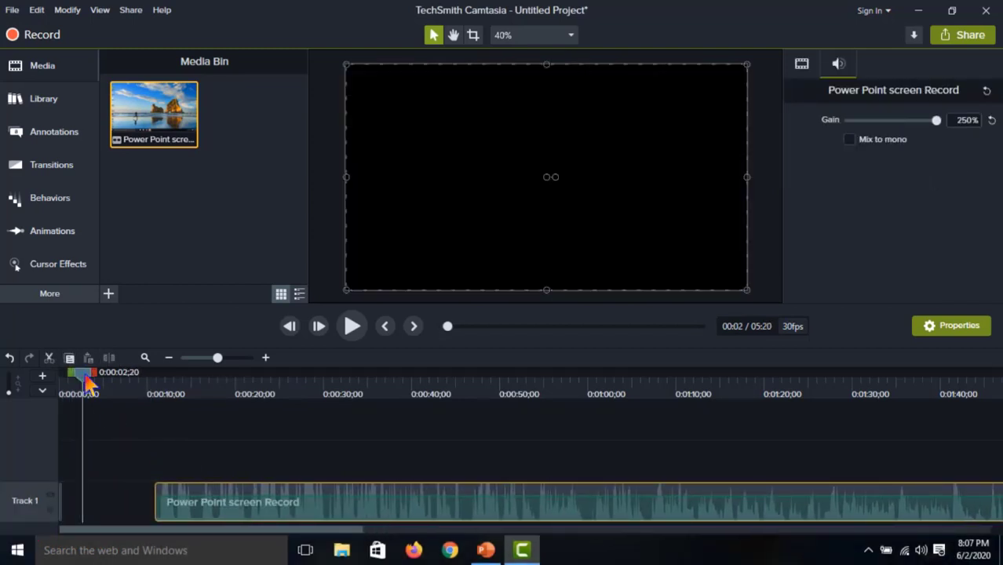
click(61, 497)
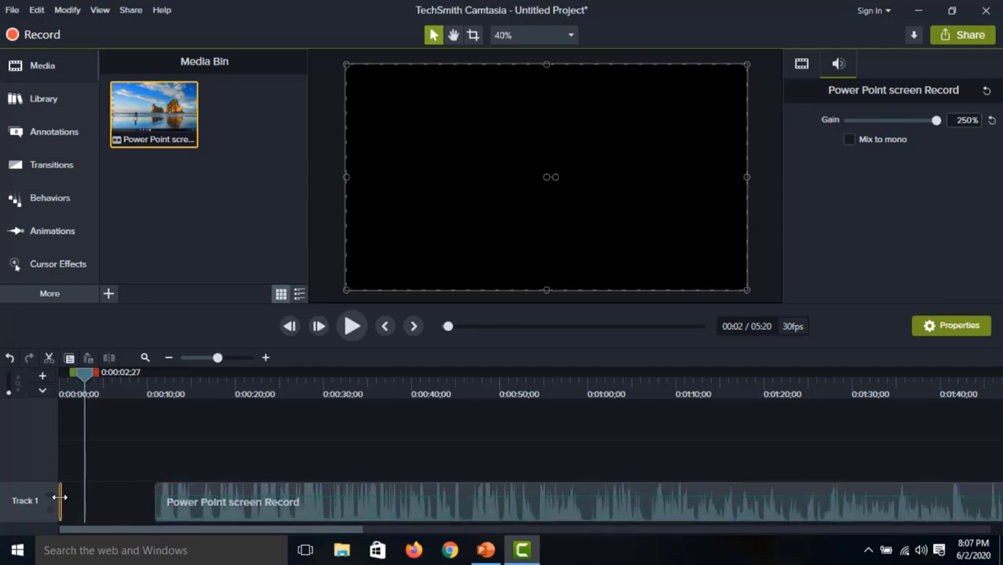
click(524, 551)
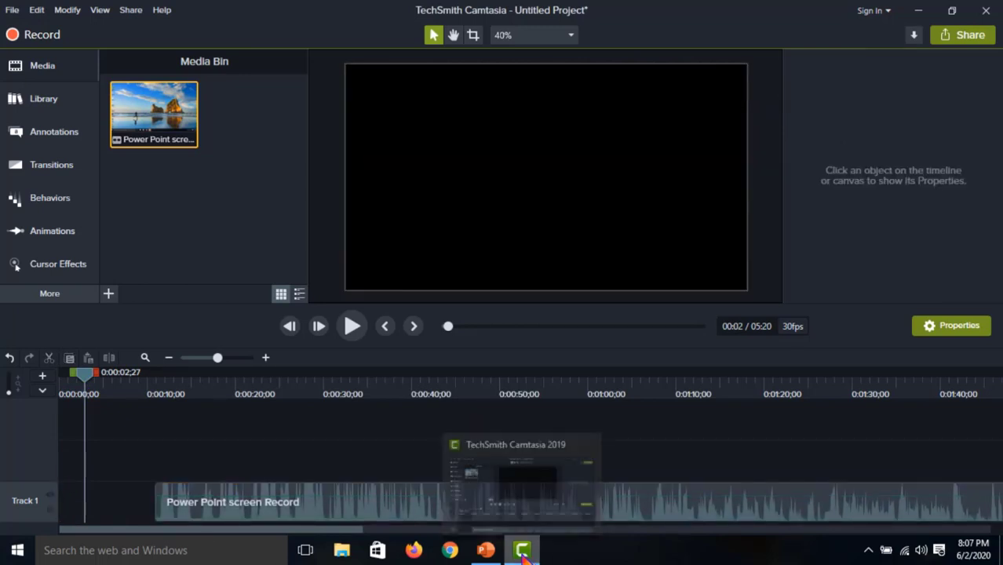
drag(372, 506, 263, 517)
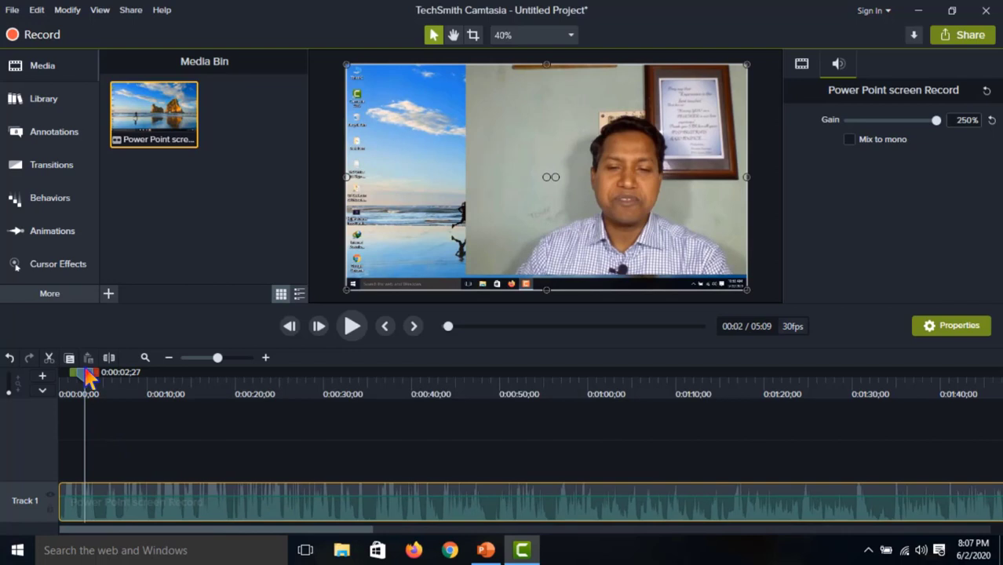
Play back the opening seconds of the trimmed recording to check its sound at maximum gain.
drag(85, 382, 75, 416)
click(351, 327)
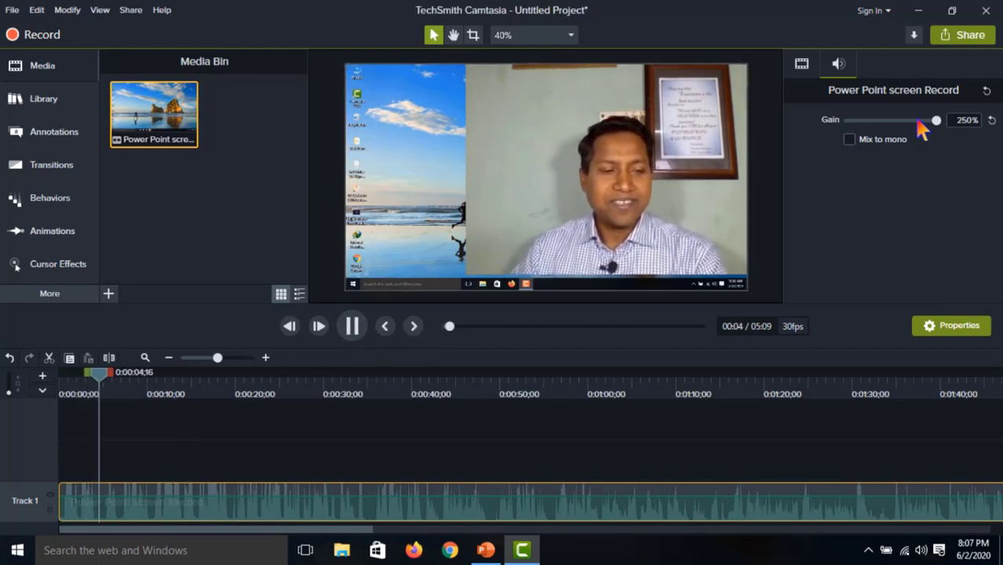
drag(938, 124, 991, 120)
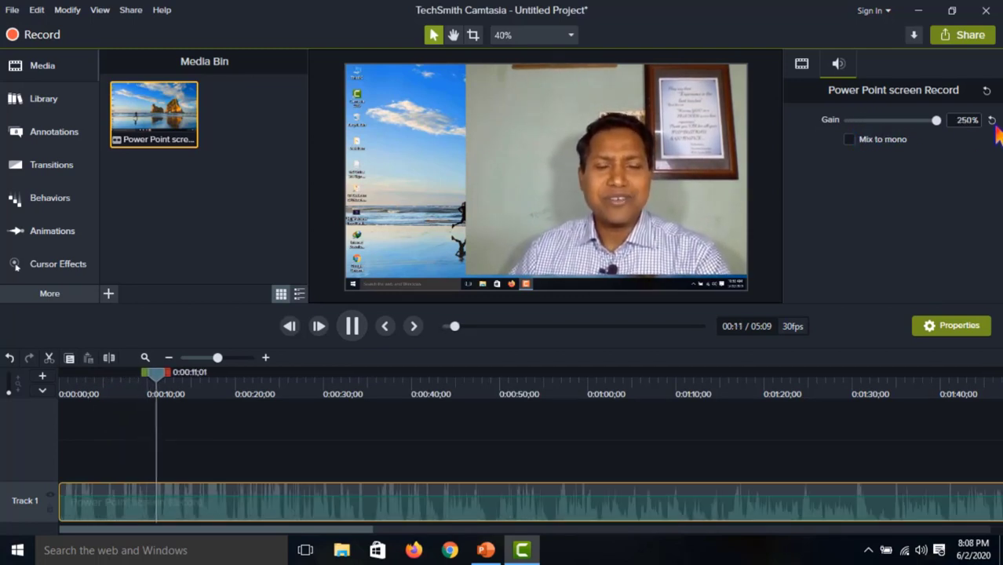
click(352, 329)
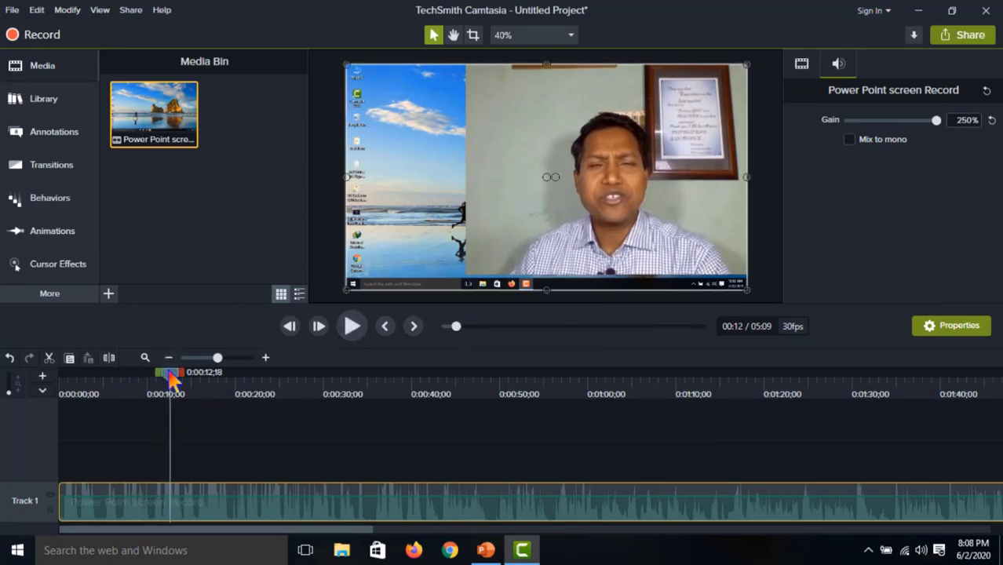
Split the recording at 0:00:35;03 and move its second part to start at about 0:01:04, leaving a gap on Track 1.
drag(173, 379, 372, 386)
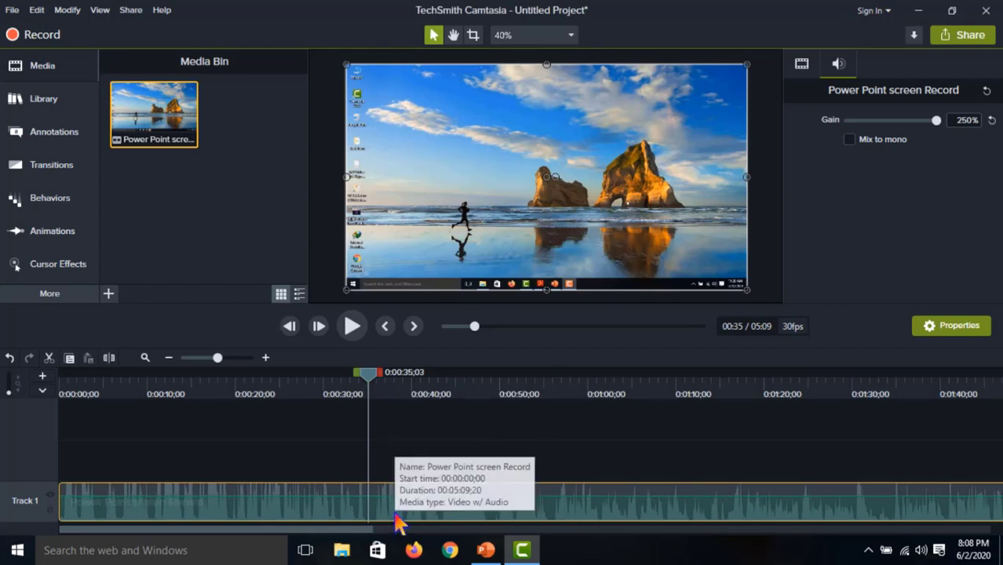
click(109, 358)
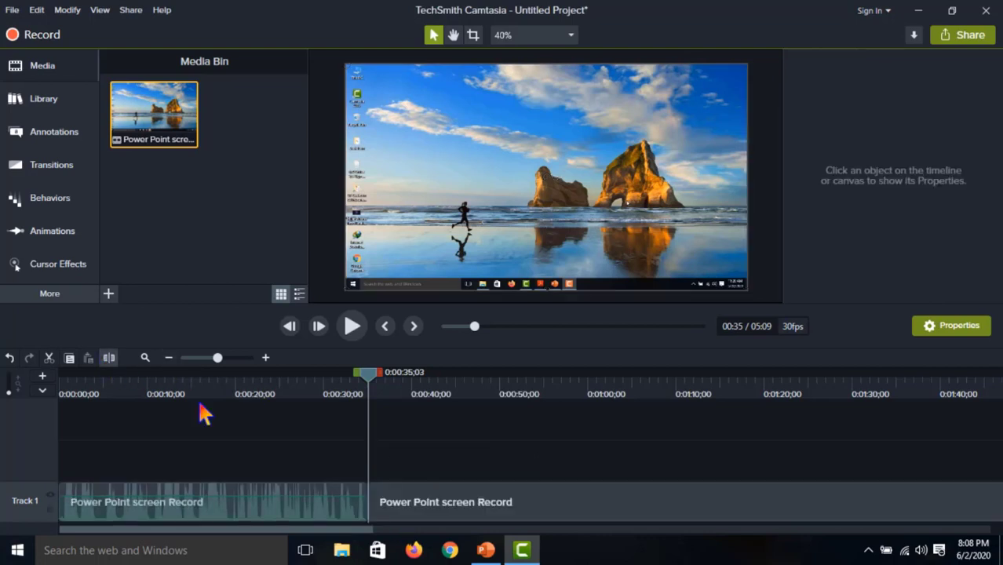
drag(425, 511, 658, 502)
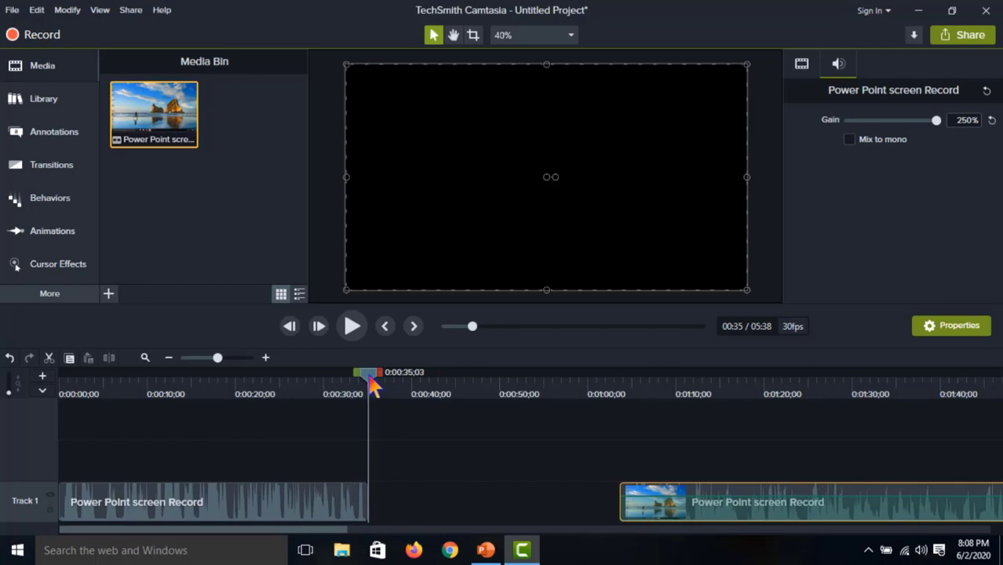
drag(372, 384, 299, 448)
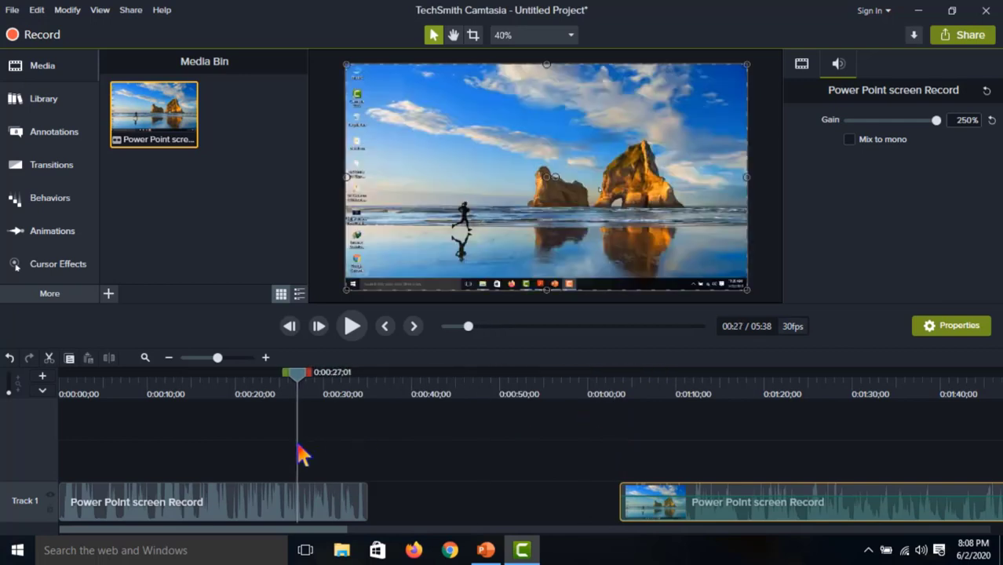
click(424, 473)
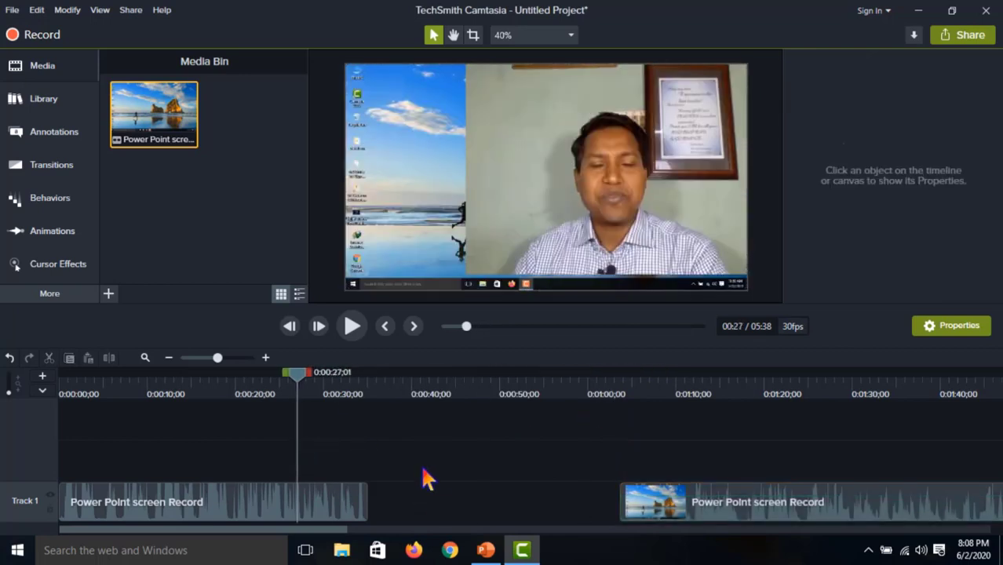
Import Choto_Mama_Intro.mp4 from the Desktop and place it on Track 1 directly after the first part of the recording.
click(110, 295)
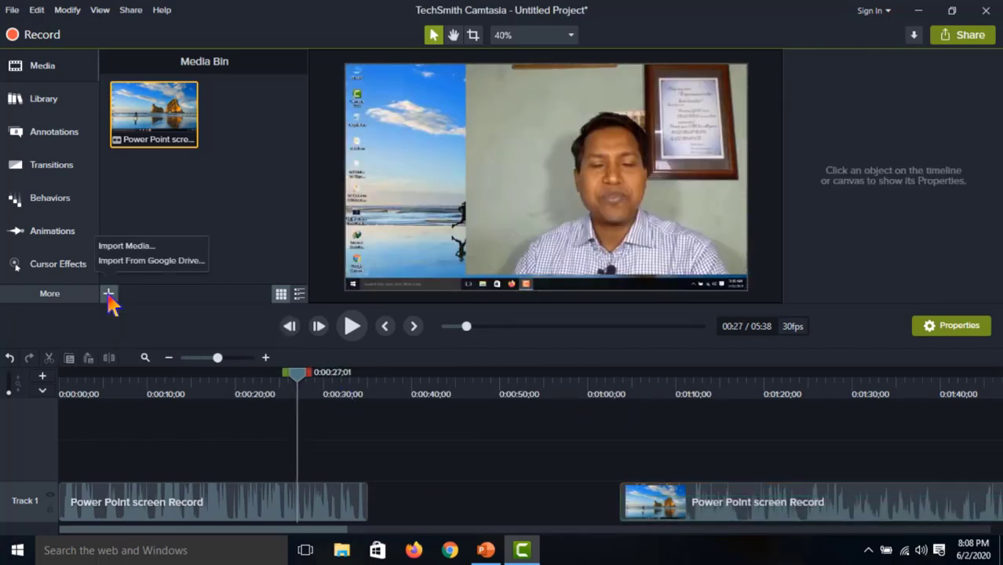
click(140, 247)
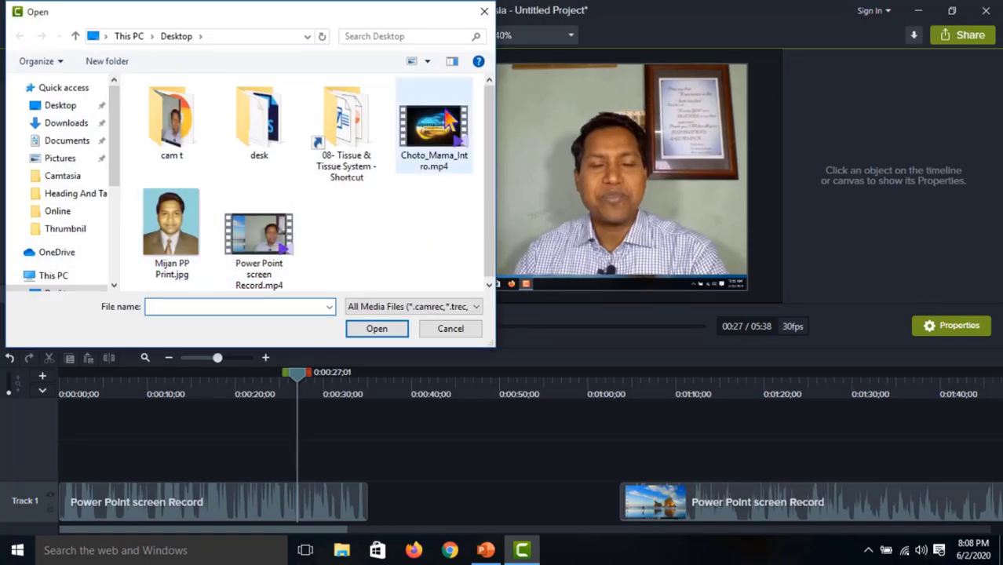
double_click(444, 125)
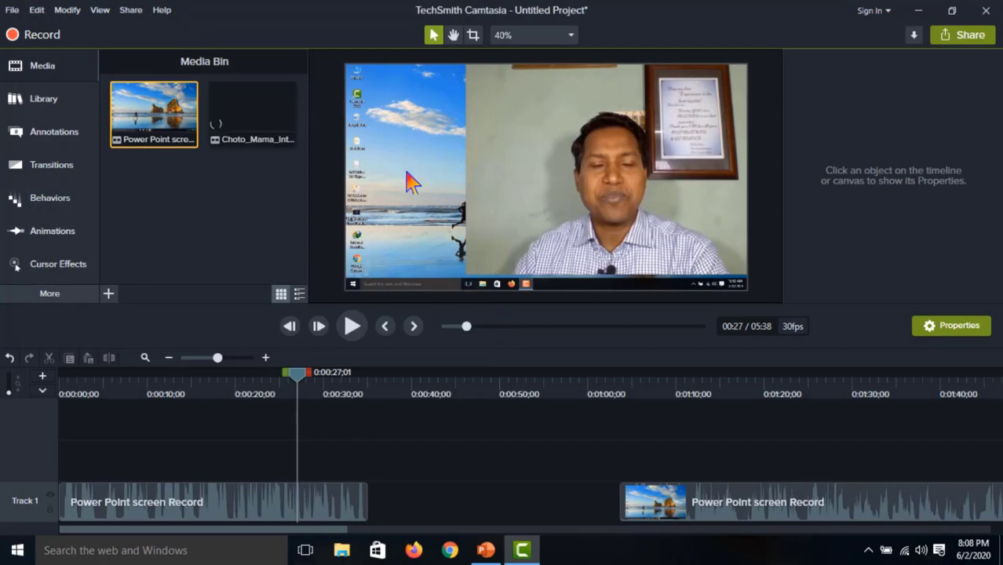
drag(253, 98, 392, 521)
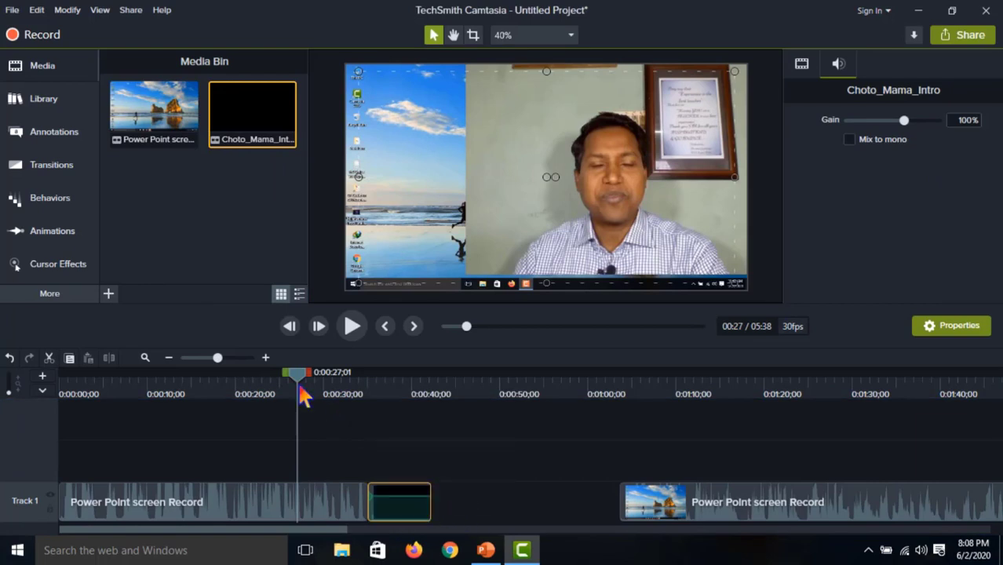
Preview the cut into the intro clip from 0:00:34;18, and move the recording's second part directly against the intro's end to close the gap.
drag(303, 395, 366, 396)
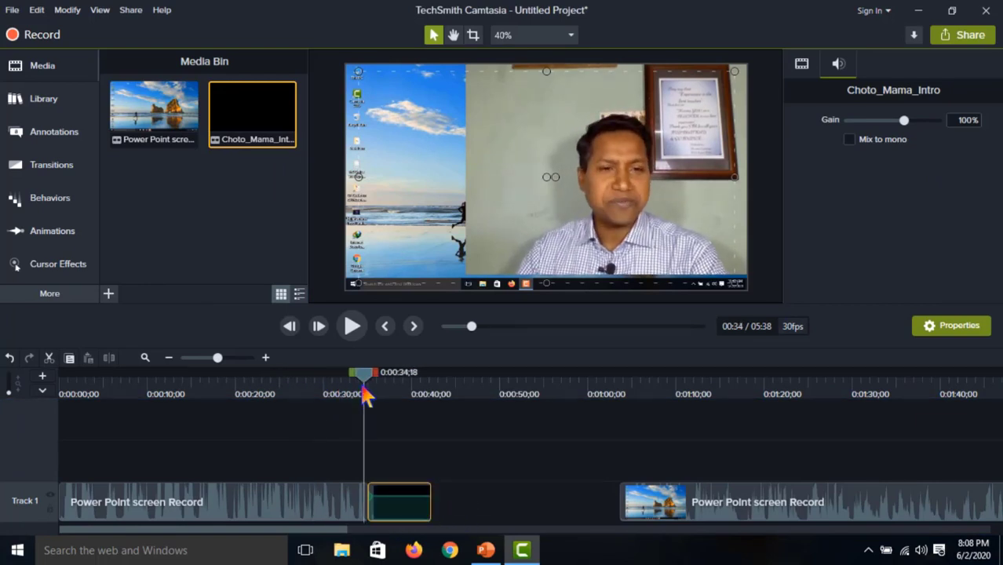
click(350, 322)
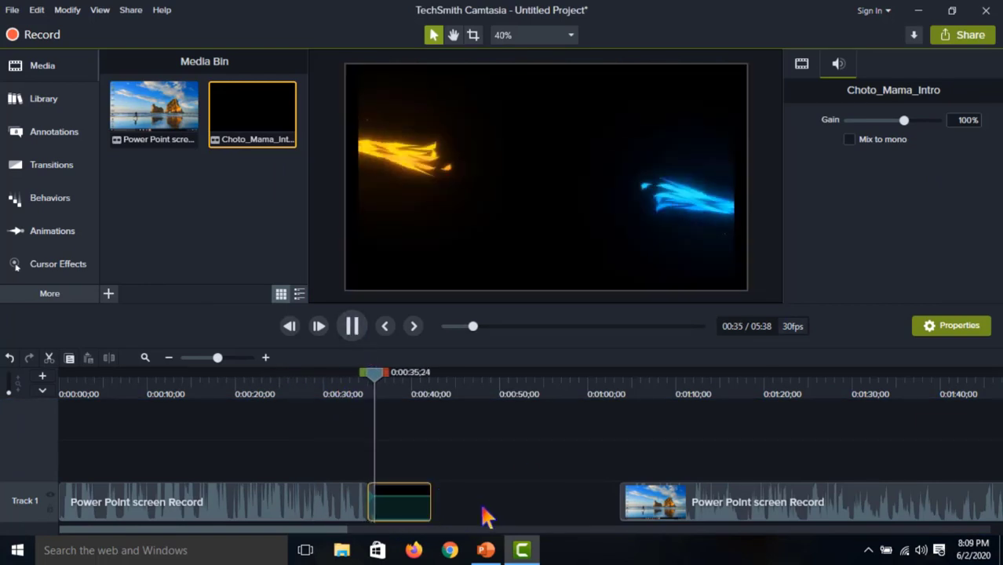
click(352, 325)
drag(769, 503, 564, 504)
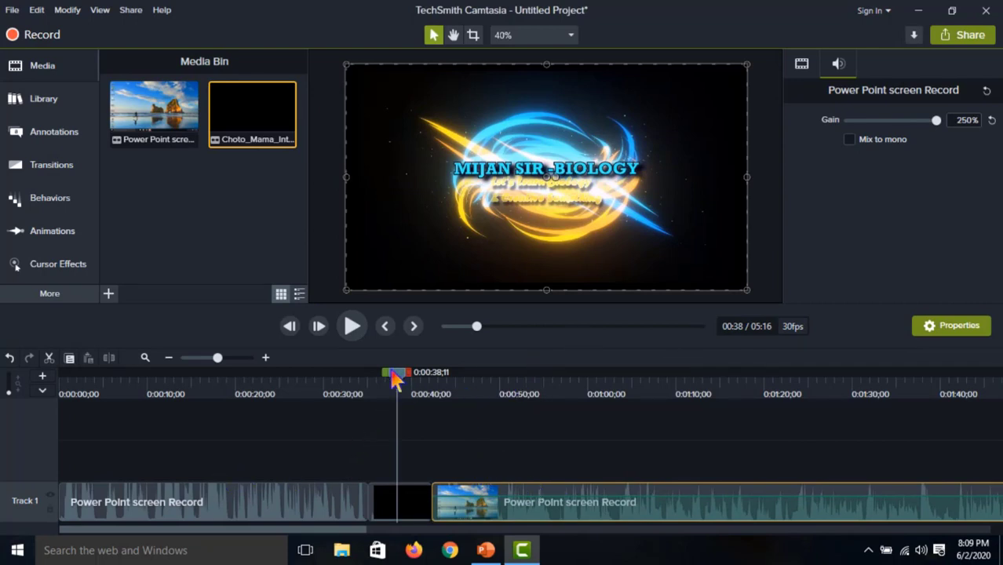
drag(395, 380, 338, 390)
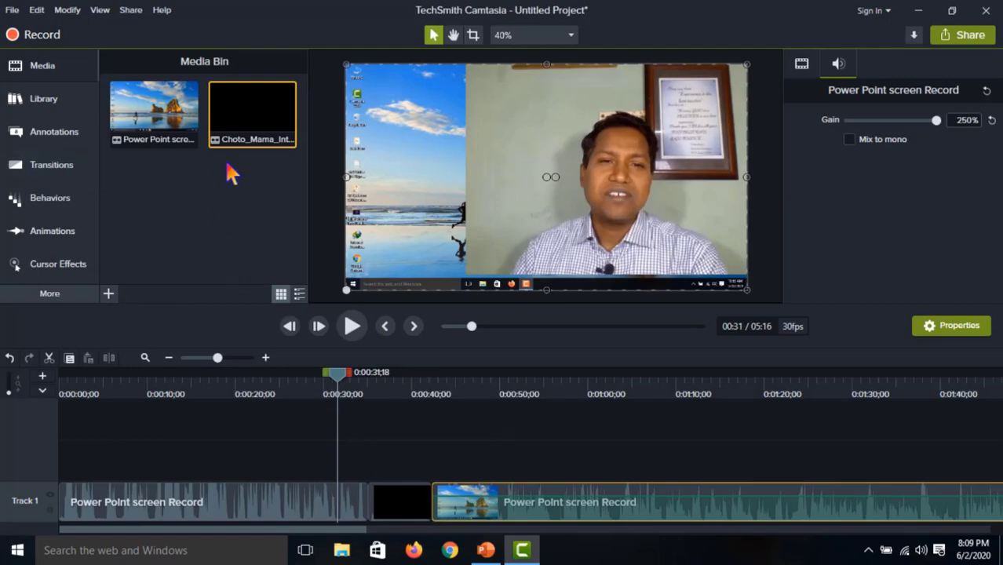
Import the portrait photo JPG and place it on Track 2 at about 0:00:18.
click(108, 295)
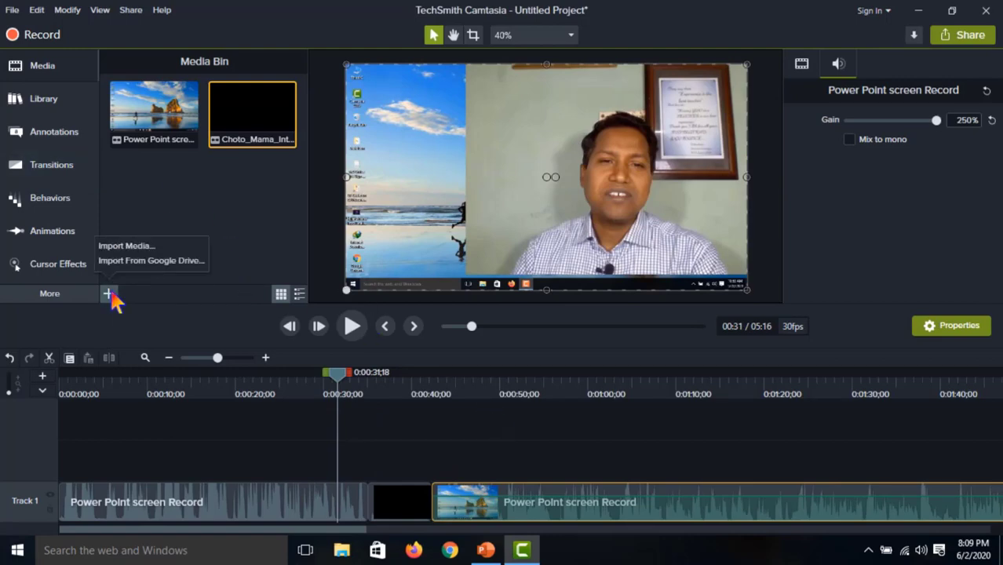
click(169, 248)
double_click(190, 224)
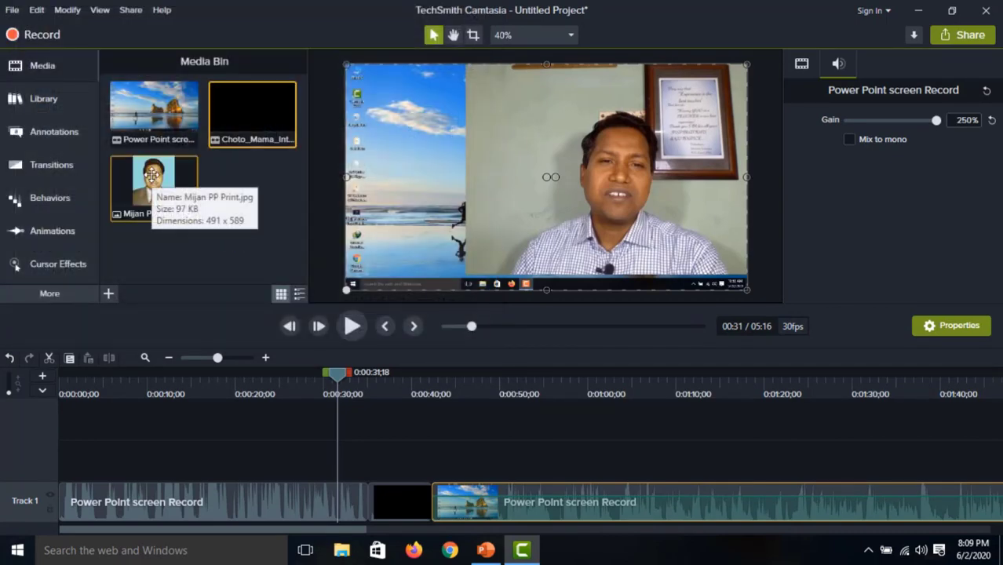
drag(151, 174, 226, 452)
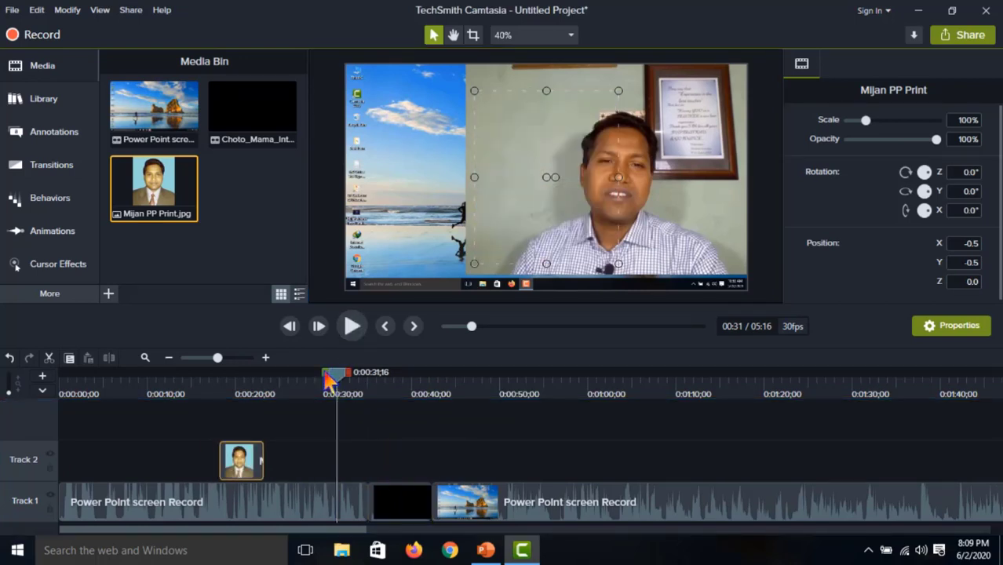
Move the photo to the frame's lower-left area and shrink it to about 30.8% scale, previewing at 0:00:20;03.
drag(329, 380, 243, 385)
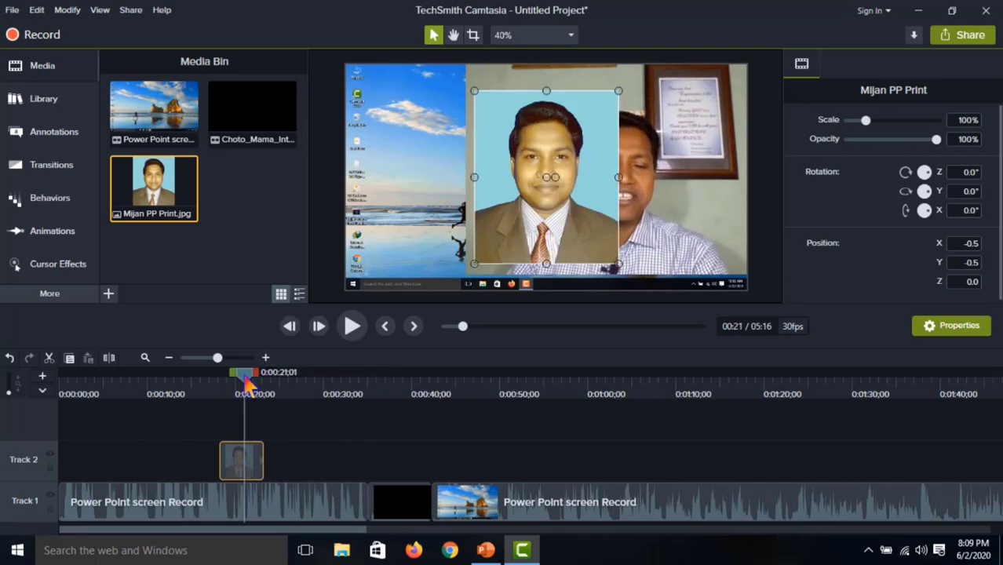
mouse_move(245, 380)
mouse_down()
mouse_move(273, 377)
mouse_move(228, 379)
mouse_move(236, 378)
mouse_up()
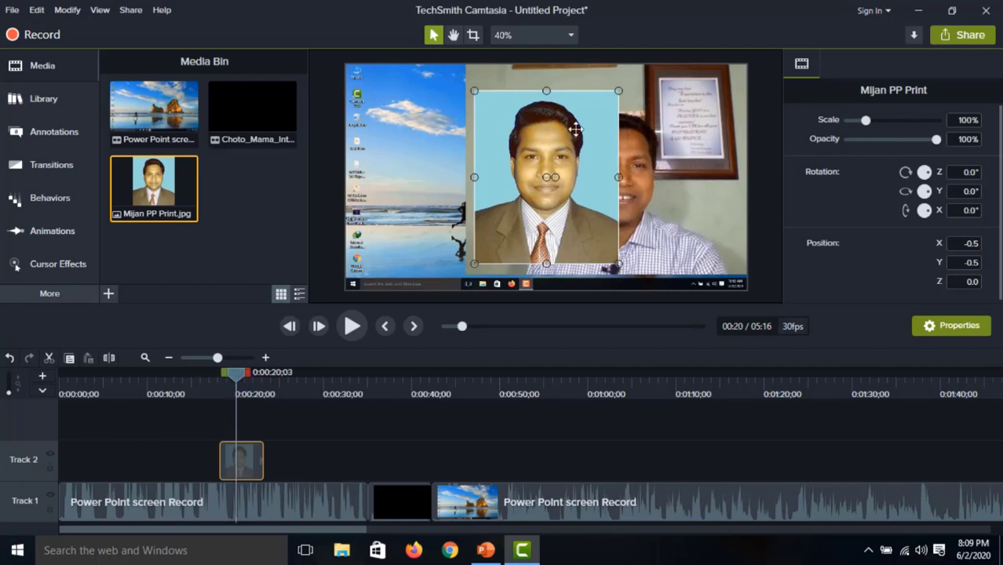
drag(577, 126, 453, 151)
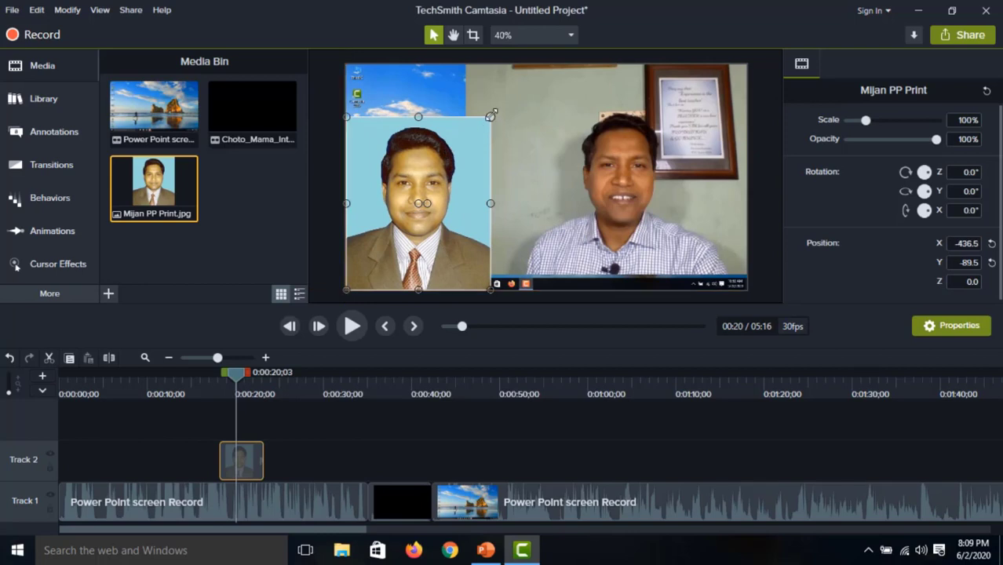
drag(493, 114, 396, 243)
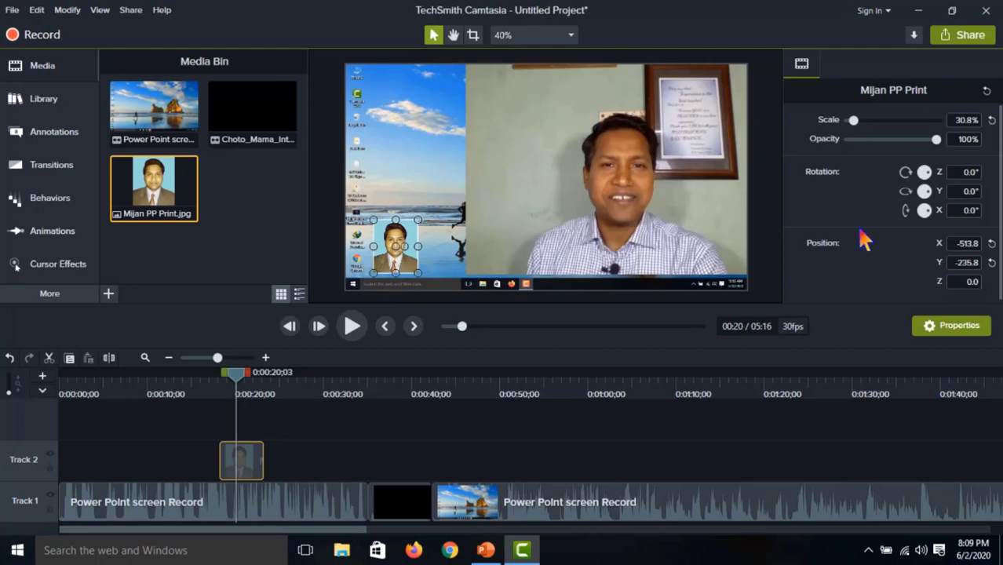
Retime the photo clip on Track 2 to run from about 0:00:55 to about 0:01:09.
drag(259, 469, 982, 459)
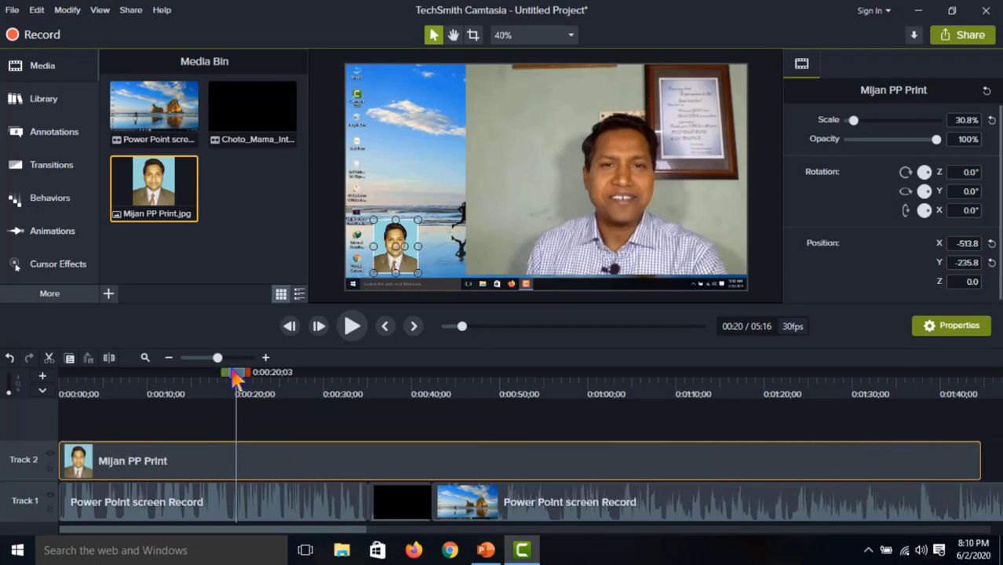
mouse_move(236, 379)
mouse_down()
mouse_move(74, 394)
mouse_move(680, 400)
mouse_move(598, 370)
mouse_move(394, 378)
mouse_move(339, 398)
mouse_move(232, 396)
mouse_up()
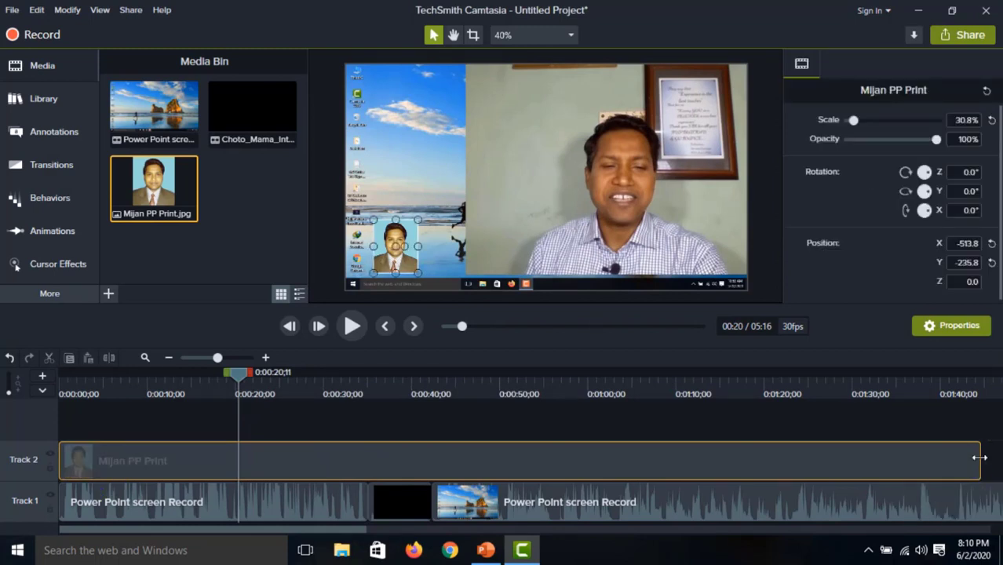
drag(980, 457, 624, 480)
Preview the photo overlay by playing from 0:00:53;18 and scrubbing to 0:01:11;10, and return the playhead to the start.
drag(240, 377, 555, 423)
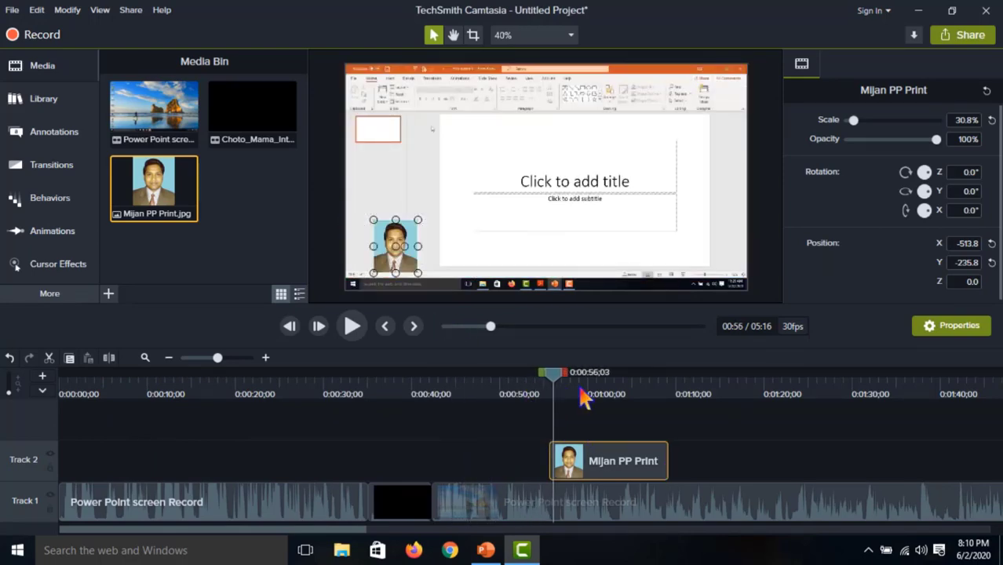
drag(554, 380, 530, 377)
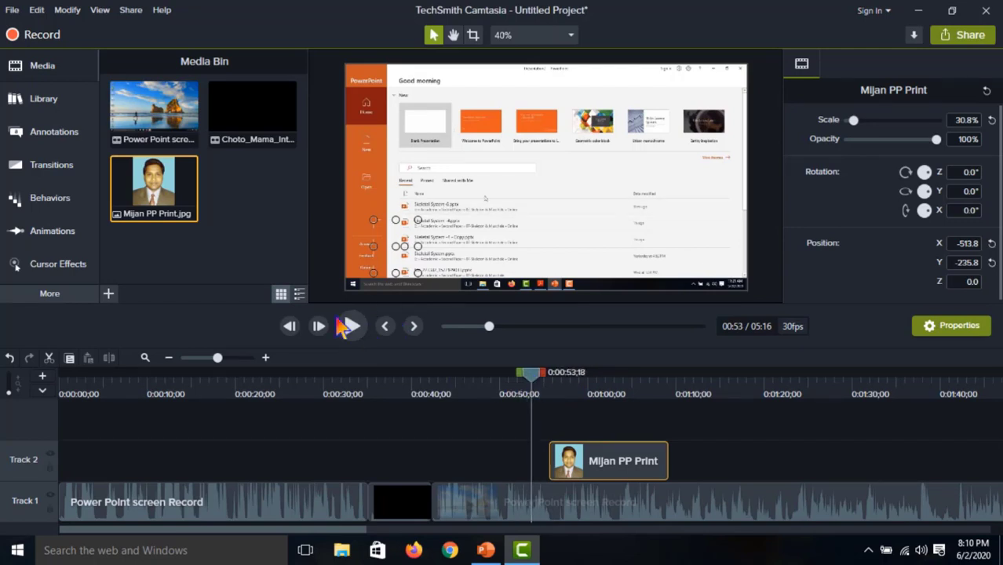
click(348, 327)
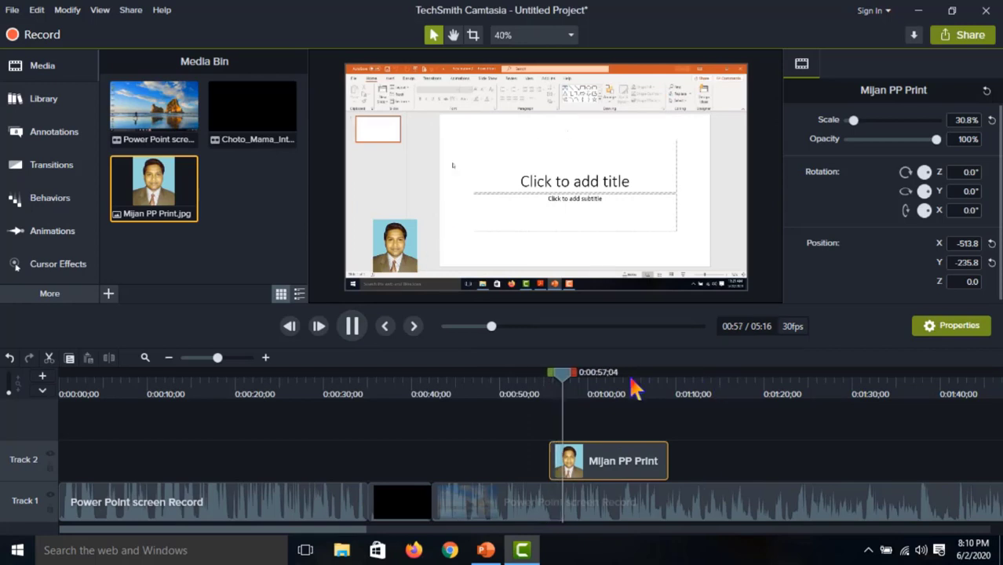
click(351, 325)
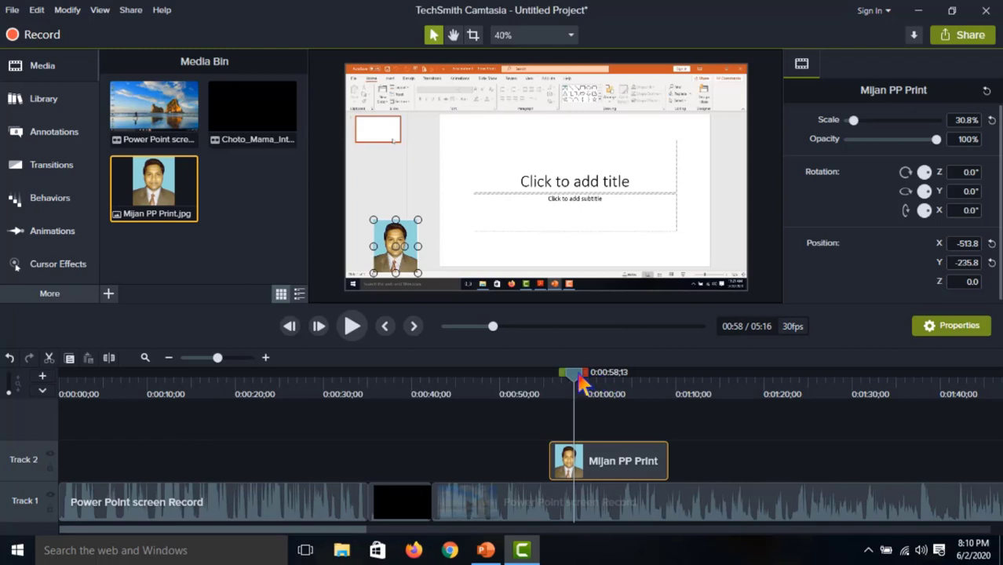
drag(583, 380, 688, 385)
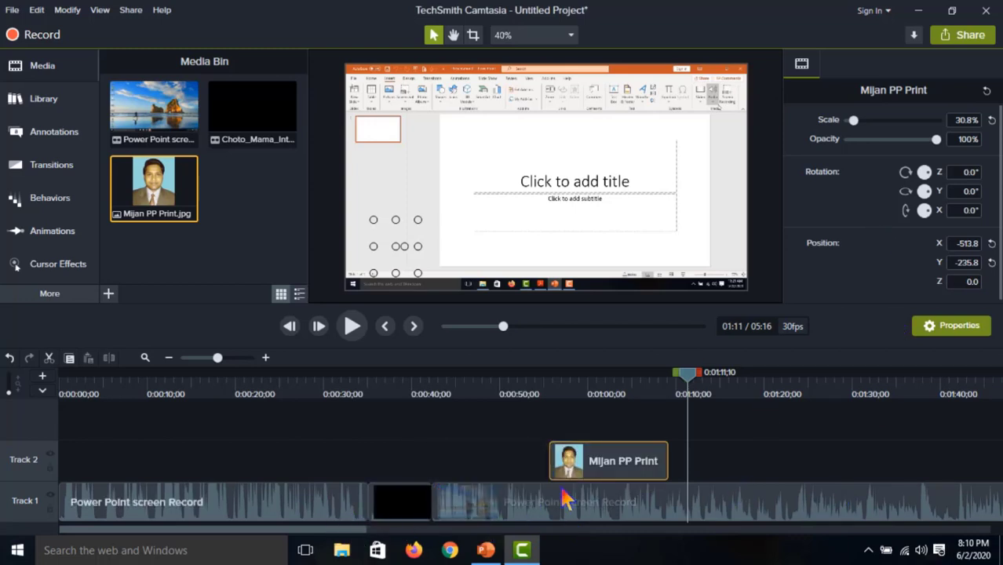
drag(554, 441, 609, 461)
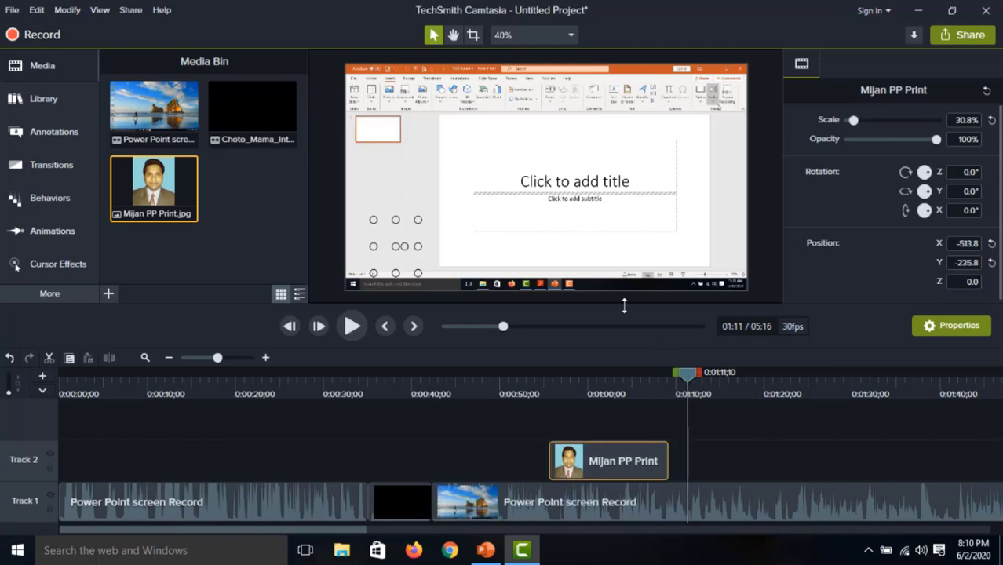
drag(693, 382, 57, 428)
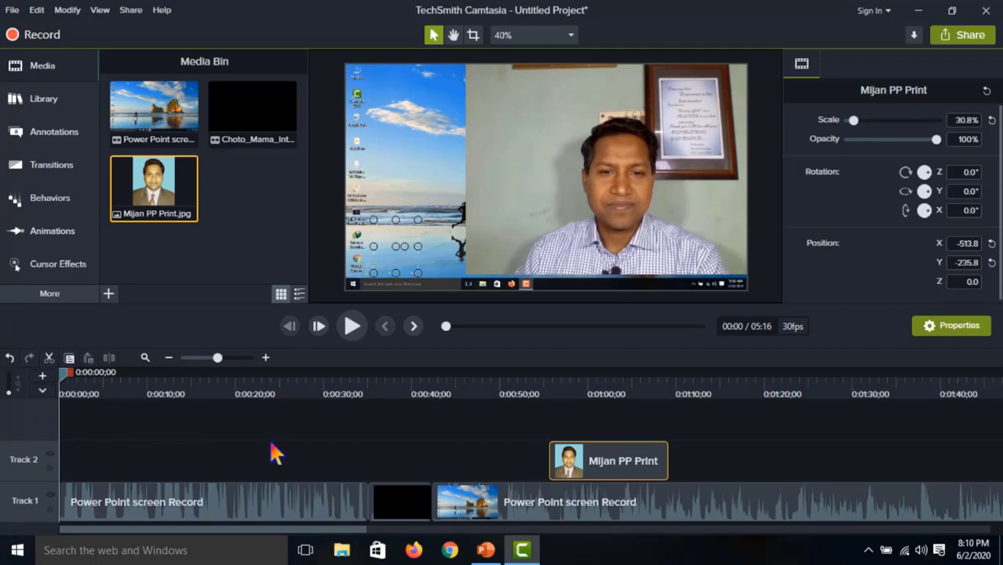
Set up a local file export using the MP4 with Smart Player (up to 1080p) preset.
click(962, 41)
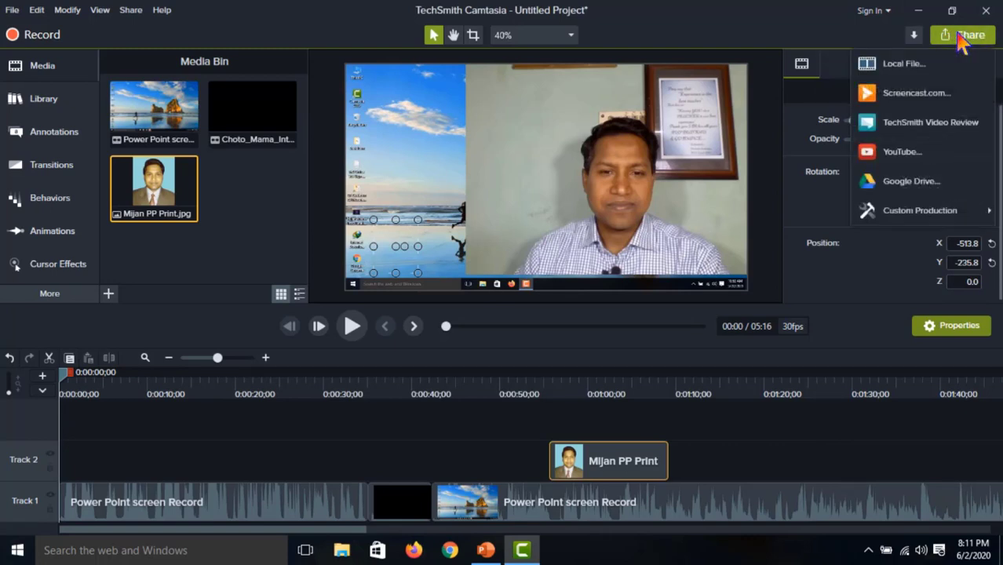
click(910, 65)
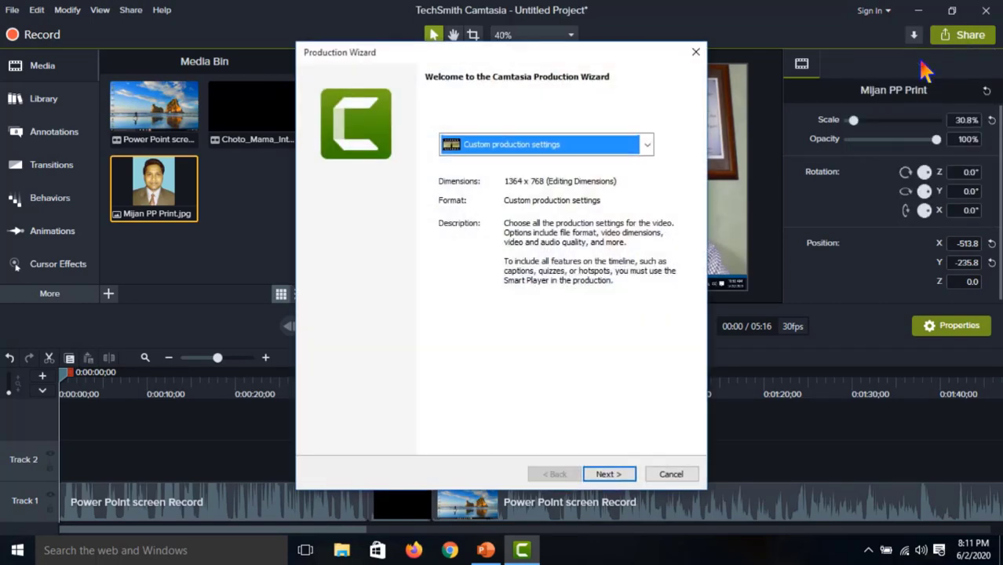
click(619, 476)
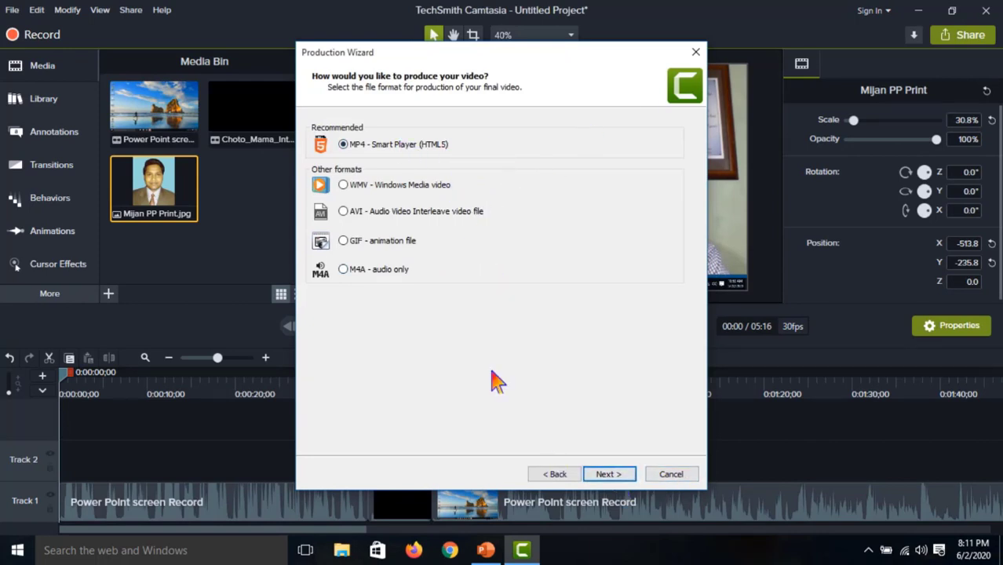
click(561, 475)
click(632, 149)
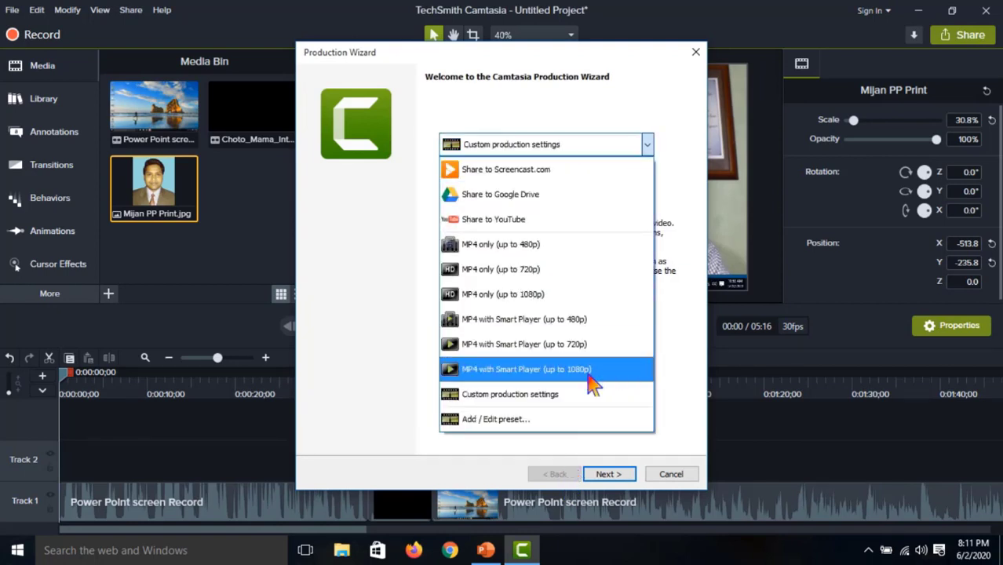
click(590, 382)
click(609, 474)
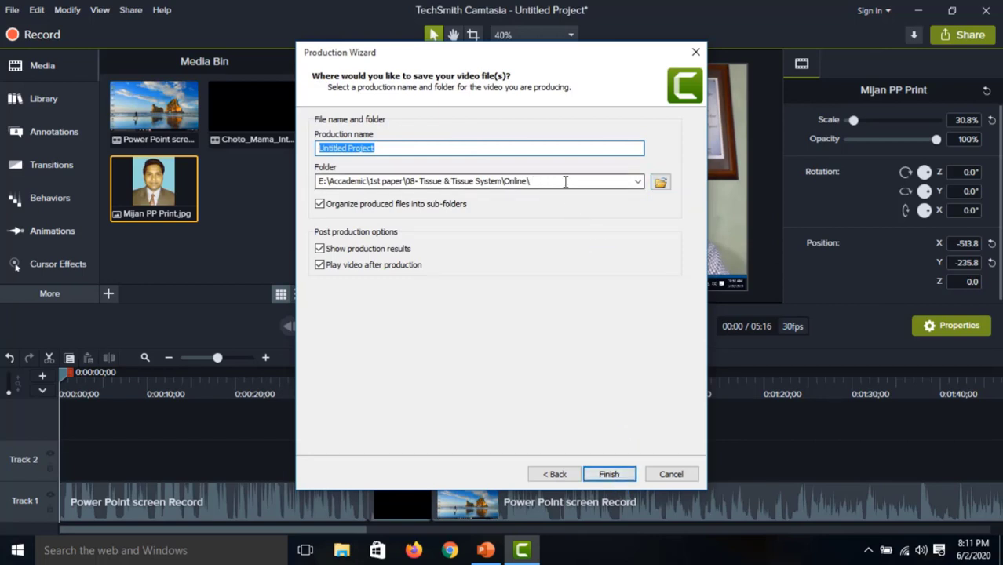
Set the output folder to the Desktop, produce the video as Untitled Project.mp4, and close the production results.
click(638, 182)
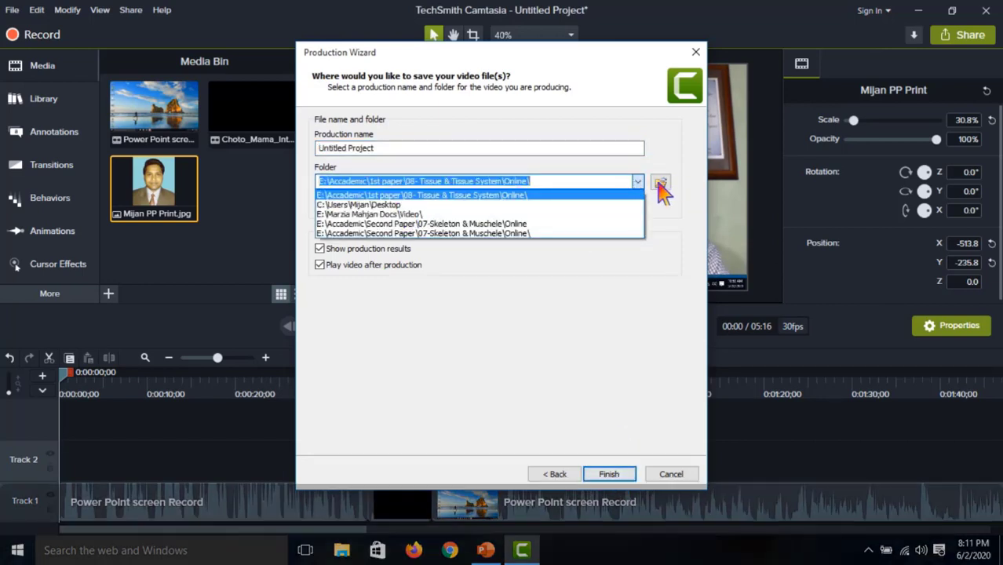
click(659, 183)
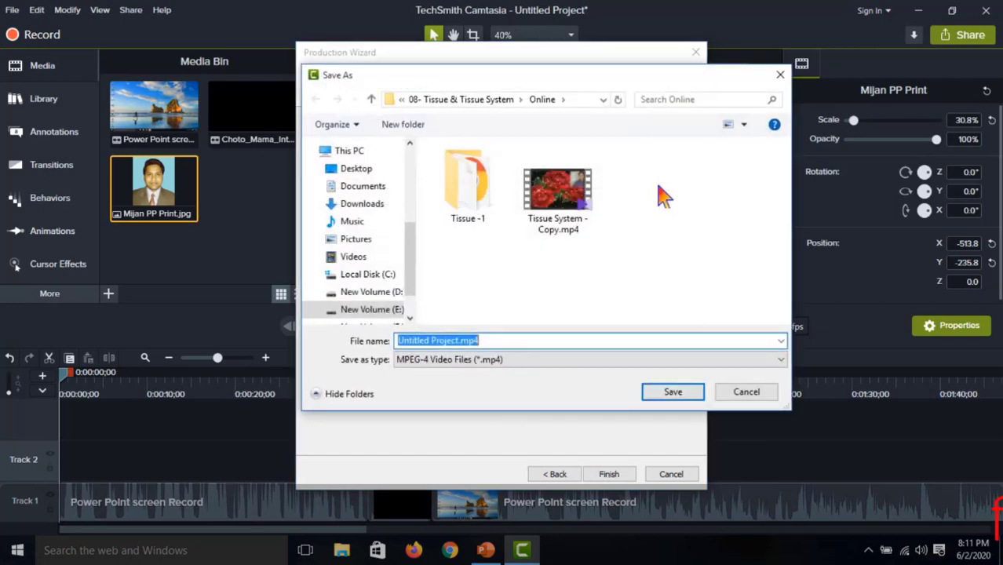
click(357, 168)
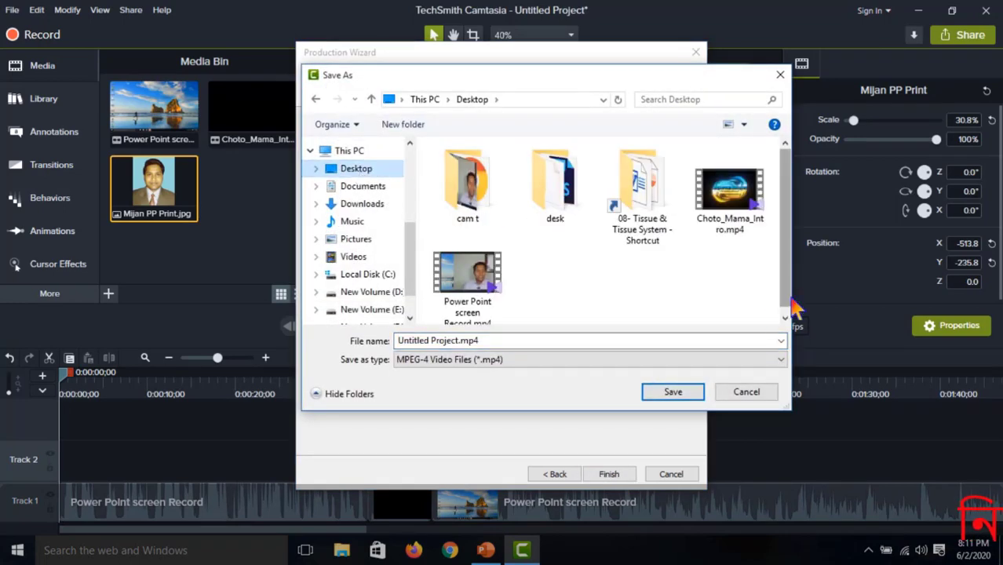
click(693, 397)
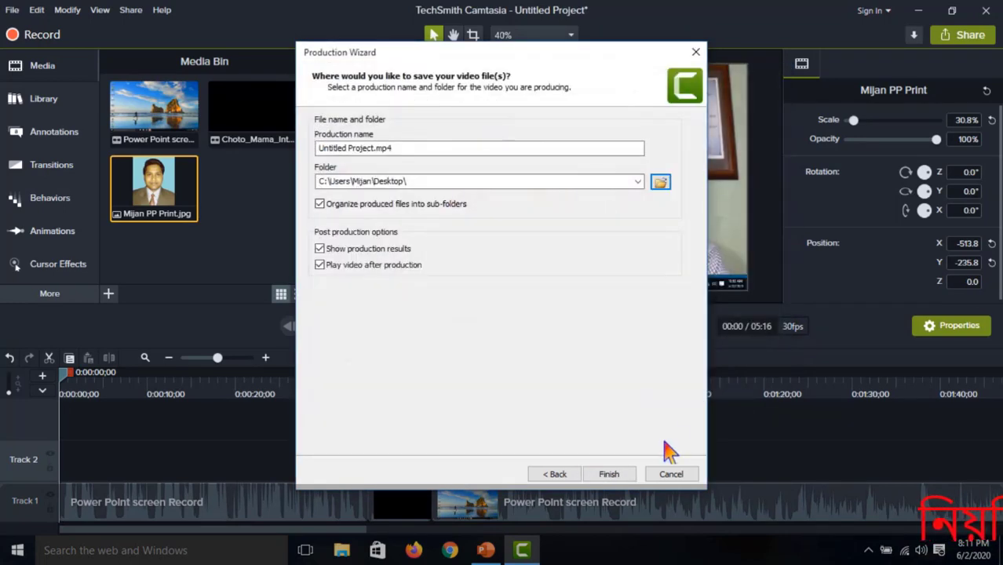
click(611, 475)
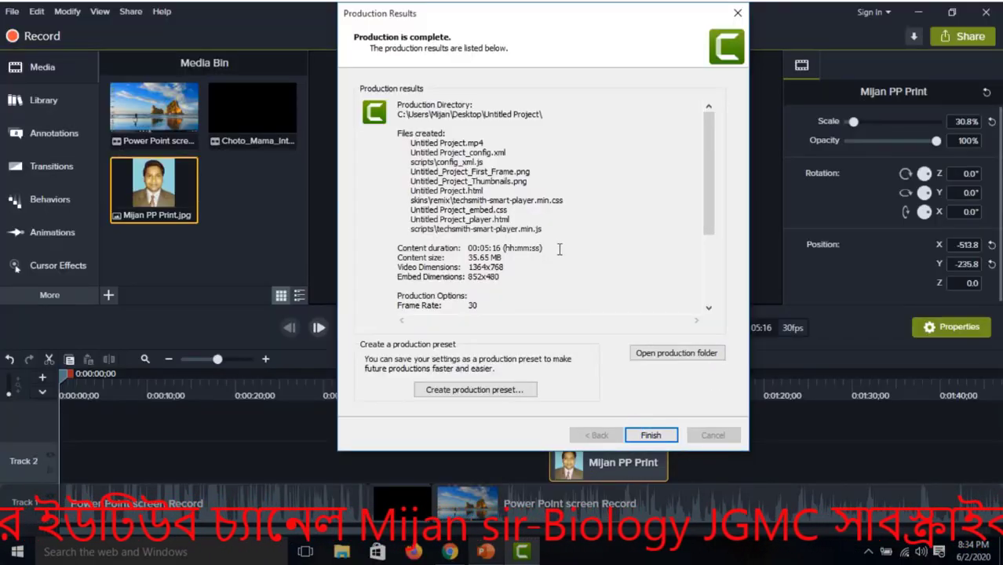
click(651, 436)
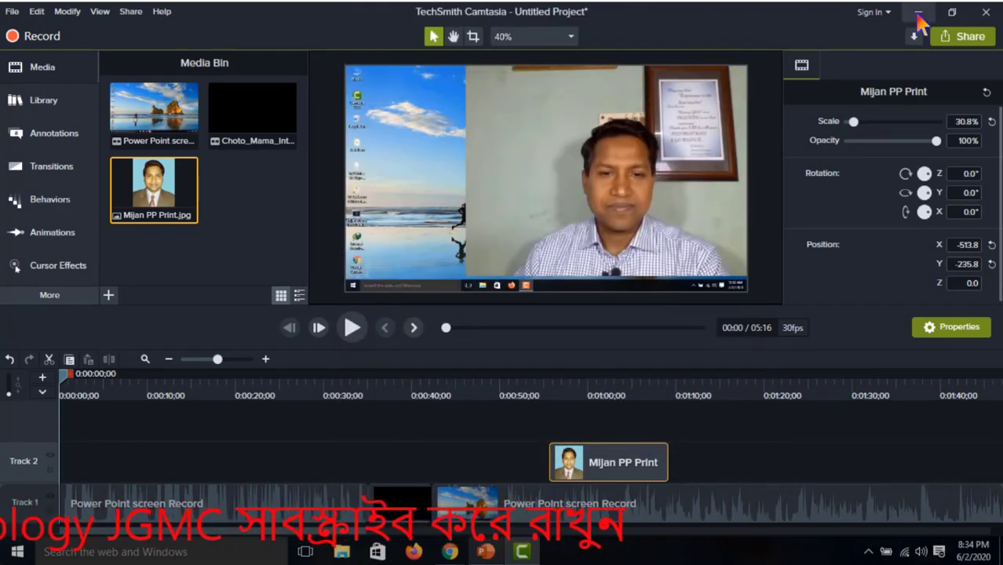
Minimize the open windows and play Untitled Project.mp4 from the Untitled Project folder on the Desktop in KMPlayer.
click(921, 12)
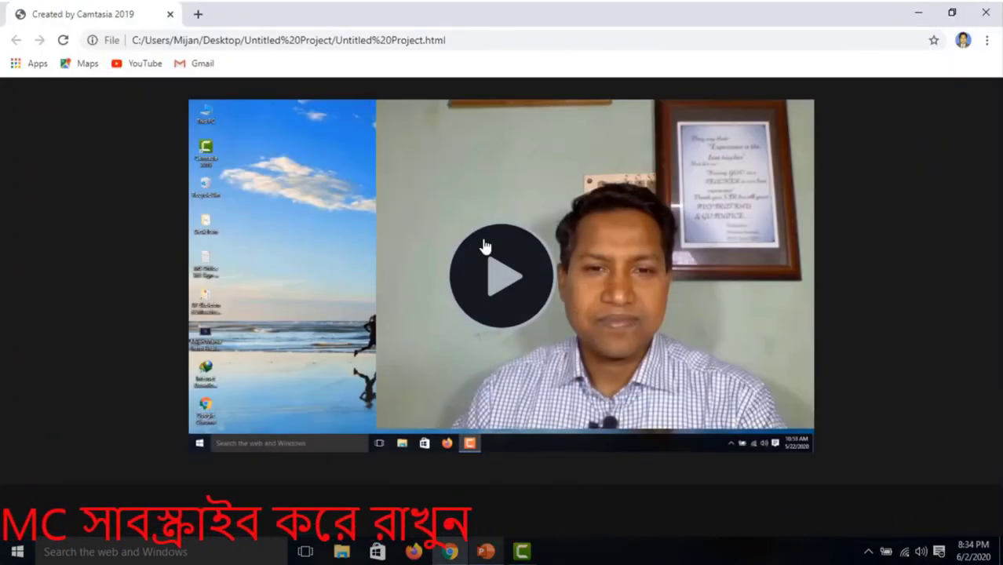
click(919, 13)
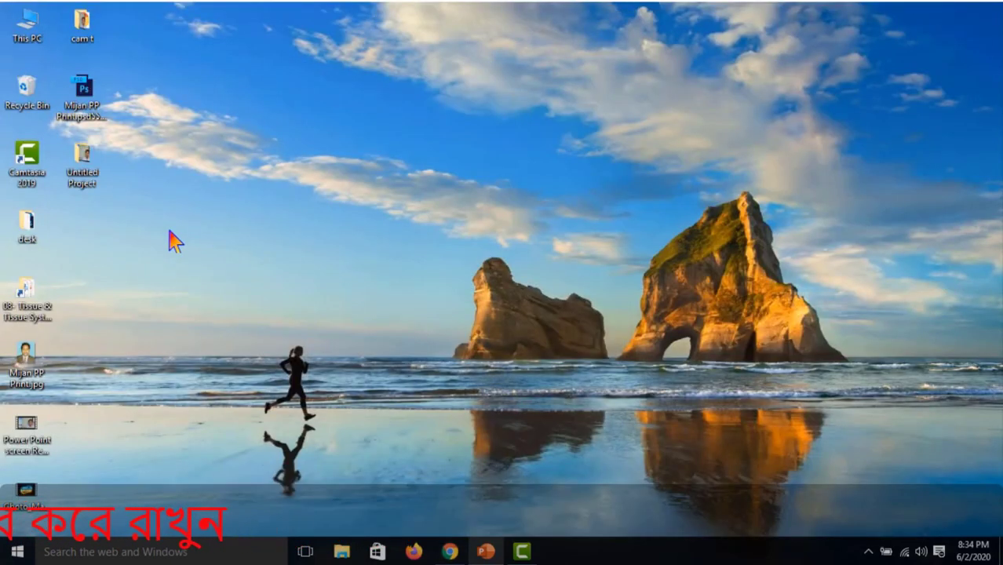
double_click(83, 157)
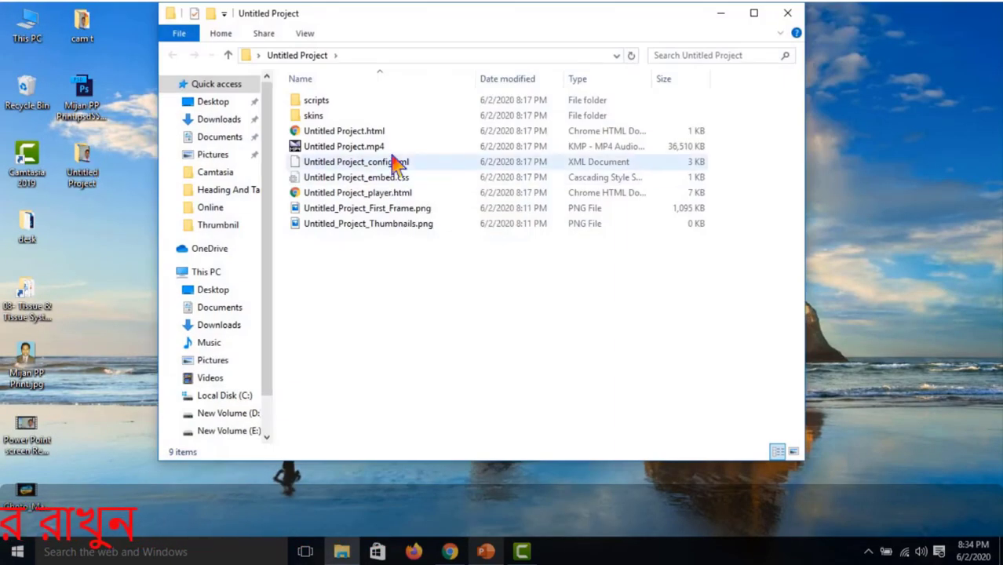
click(340, 154)
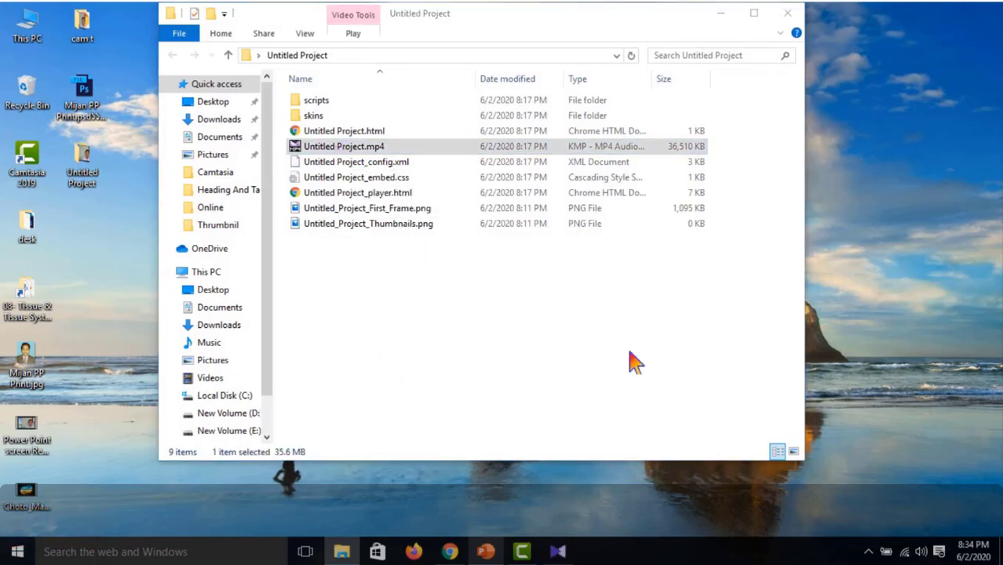
click(557, 552)
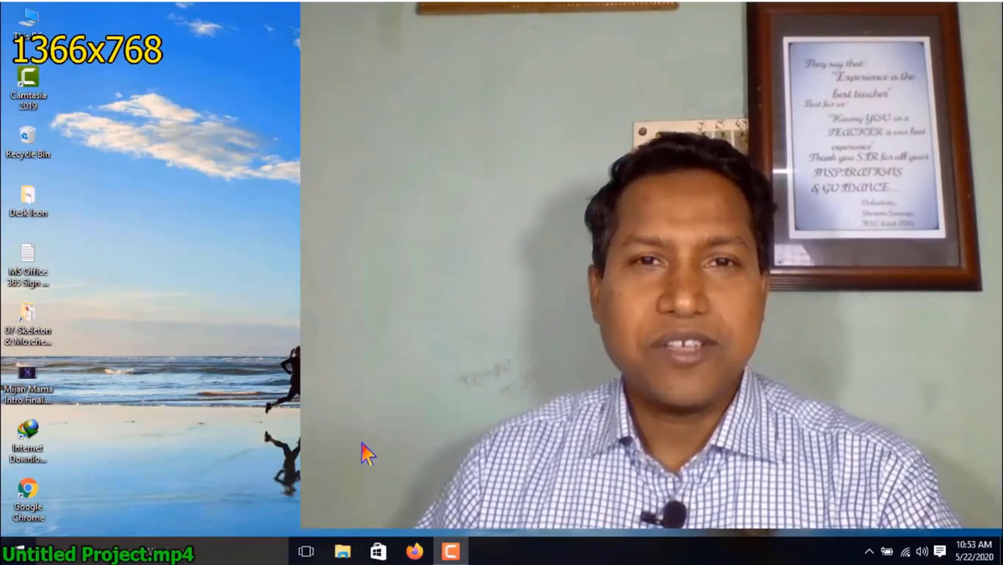
Lower the video player's volume to 47%.
scroll(652, 340, down, 1)
scroll(657, 346, down, 10)
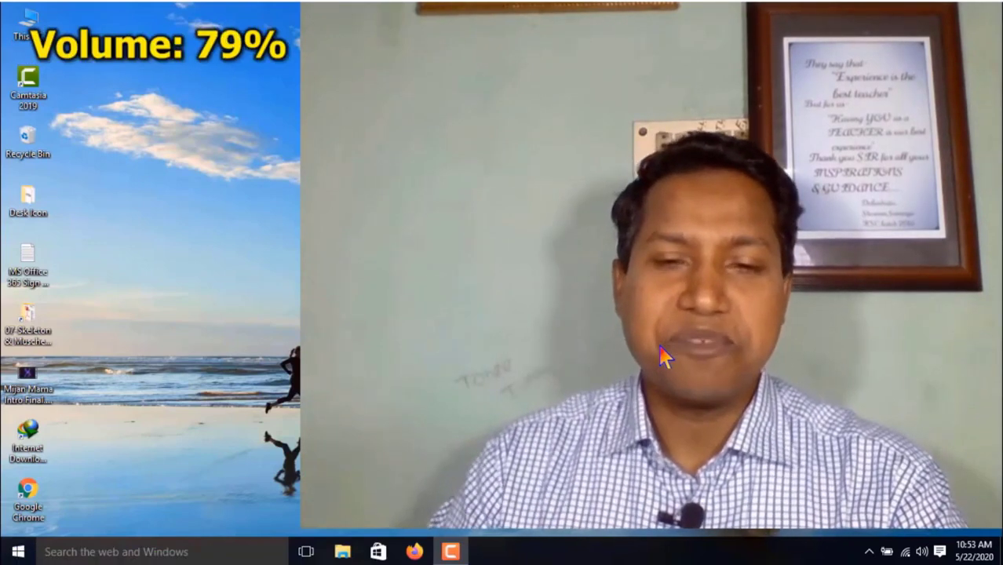
scroll(659, 349, down, 2)
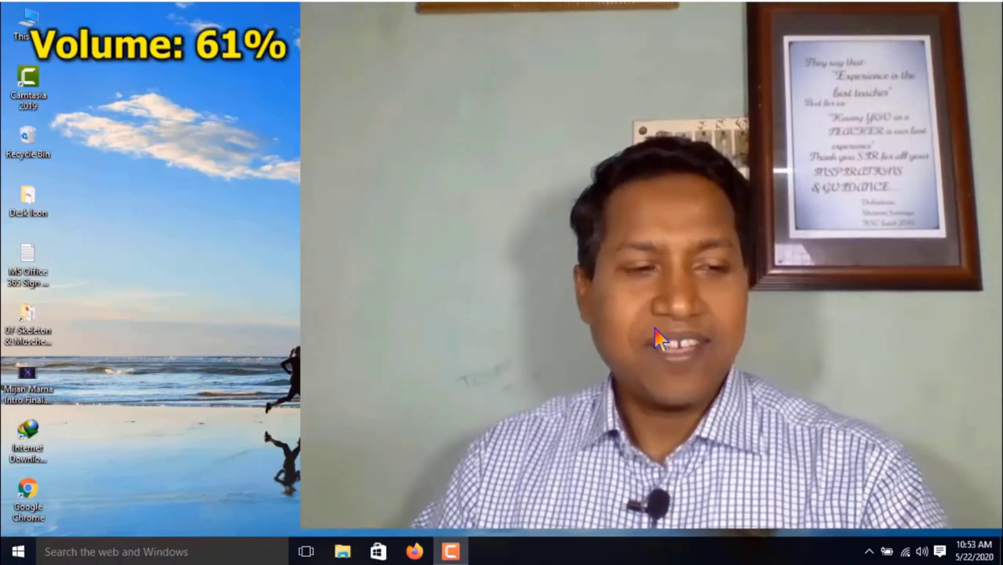
scroll(509, 290, down, 3)
scroll(512, 296, down, 3)
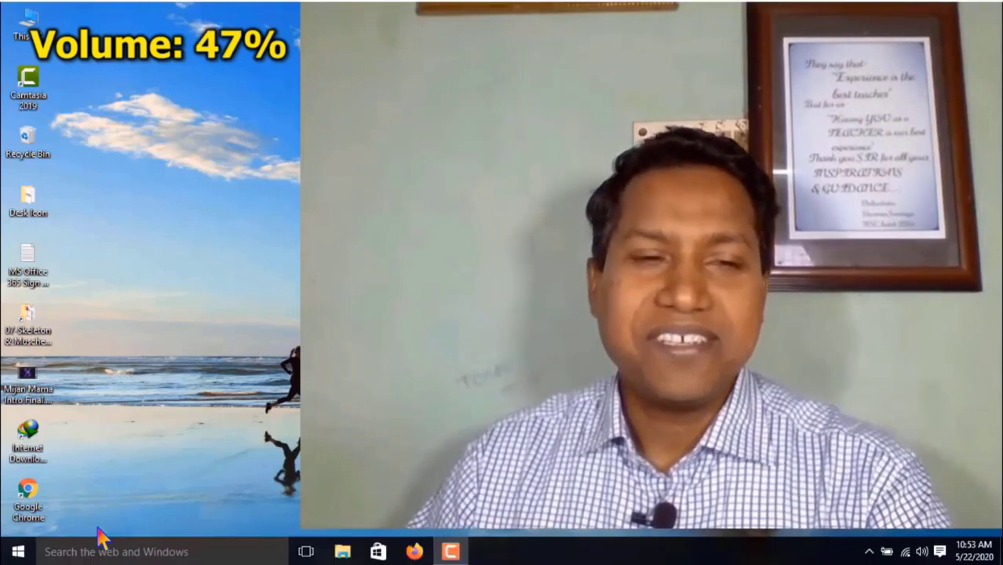
Skip ahead through the exported video to check the intro clip and the part after it, and close the player.
click(87, 540)
click(124, 538)
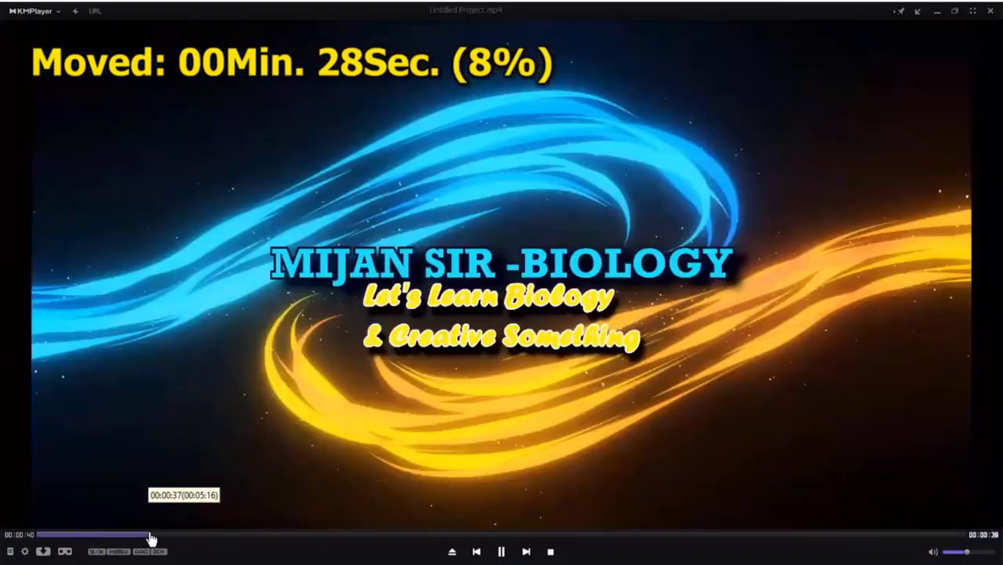
click(167, 539)
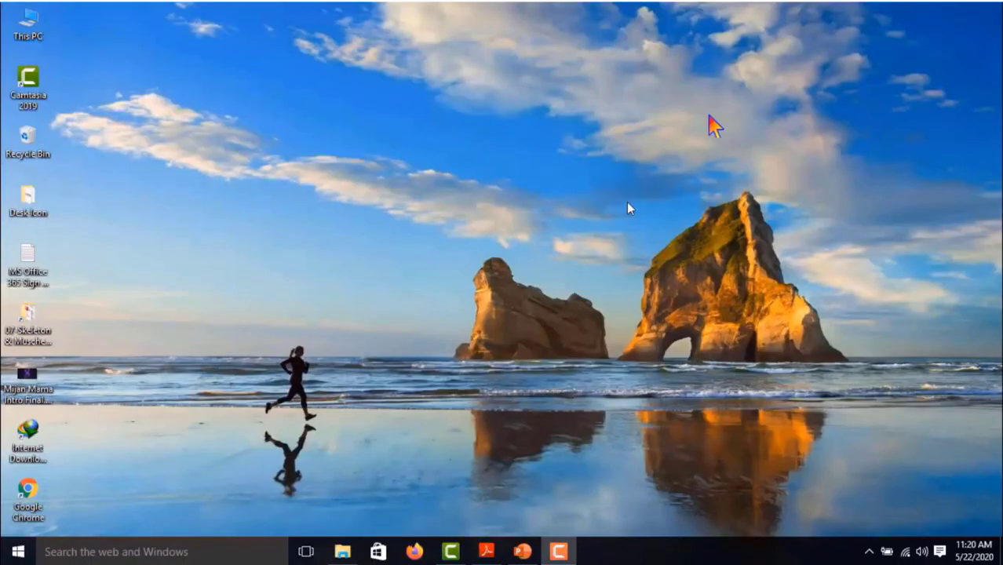
click(991, 13)
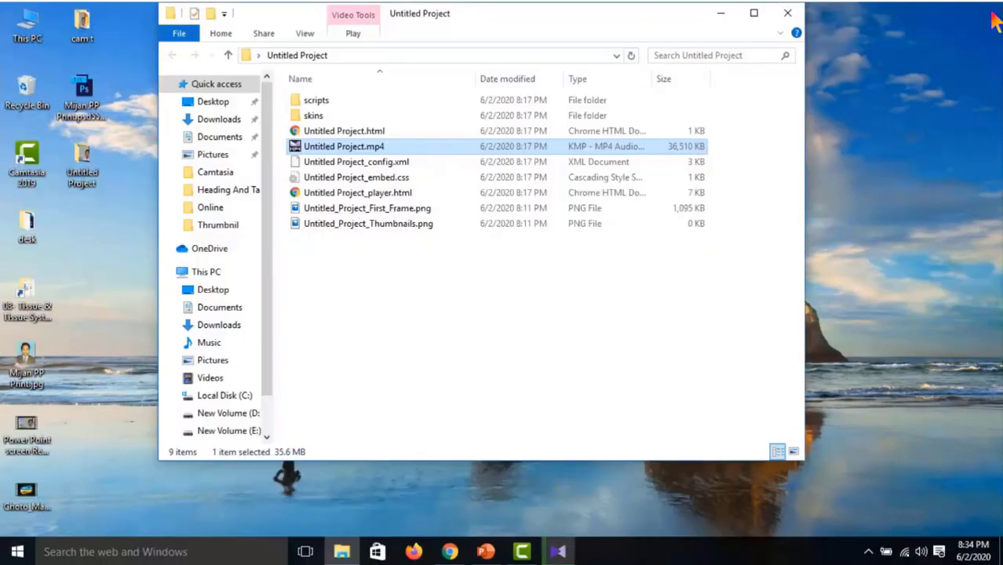